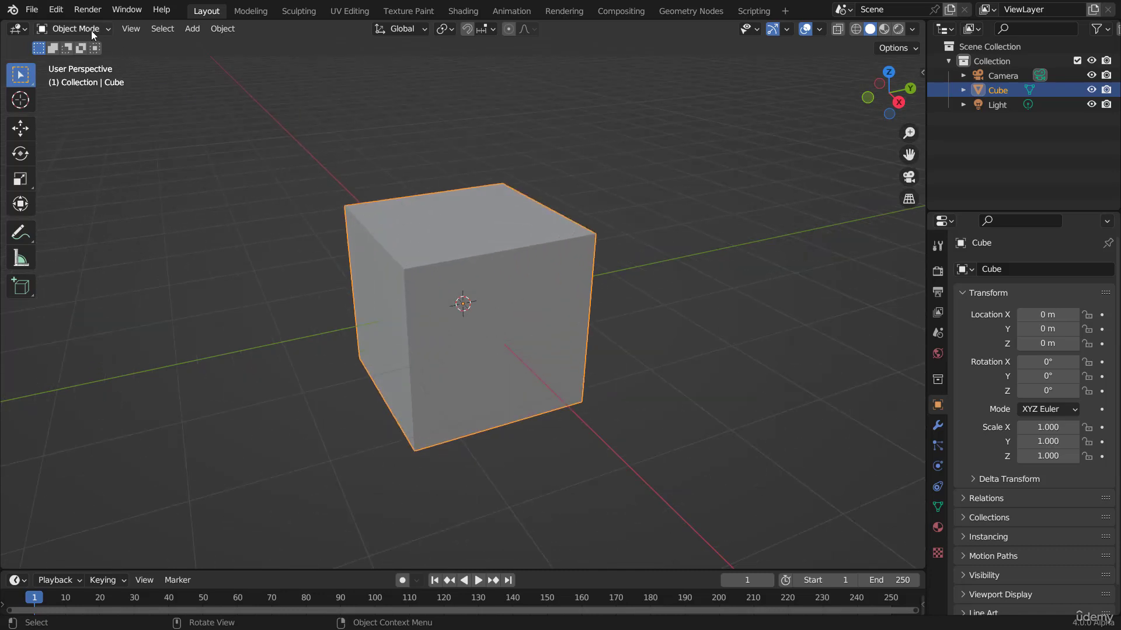
scroll(481, 271, down, 4)
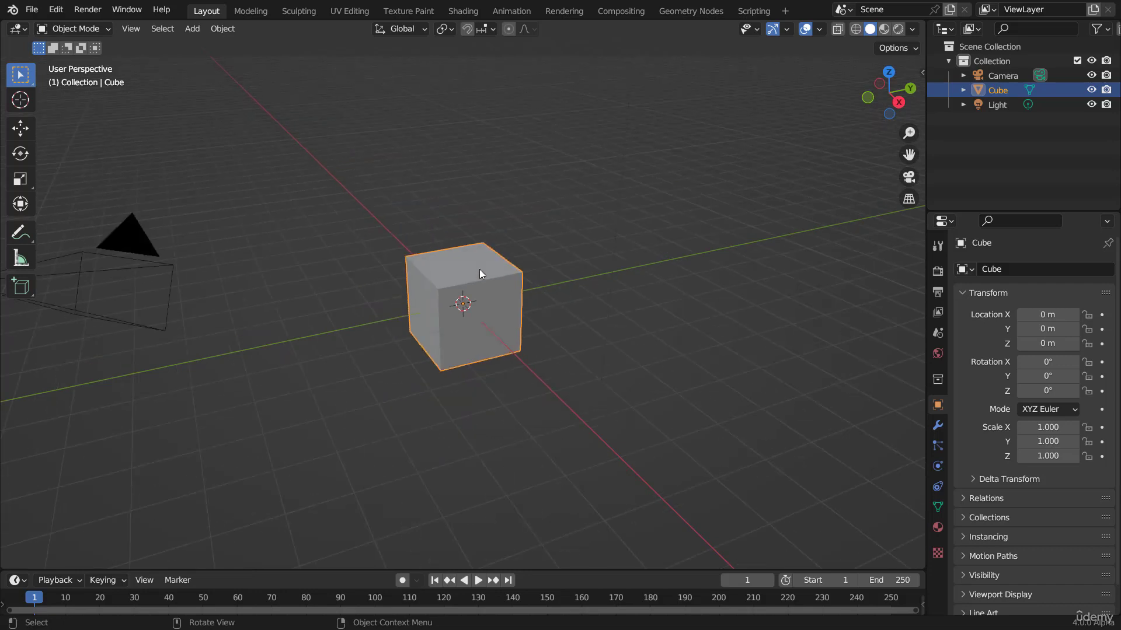
key(g)
key(Escape)
key(r)
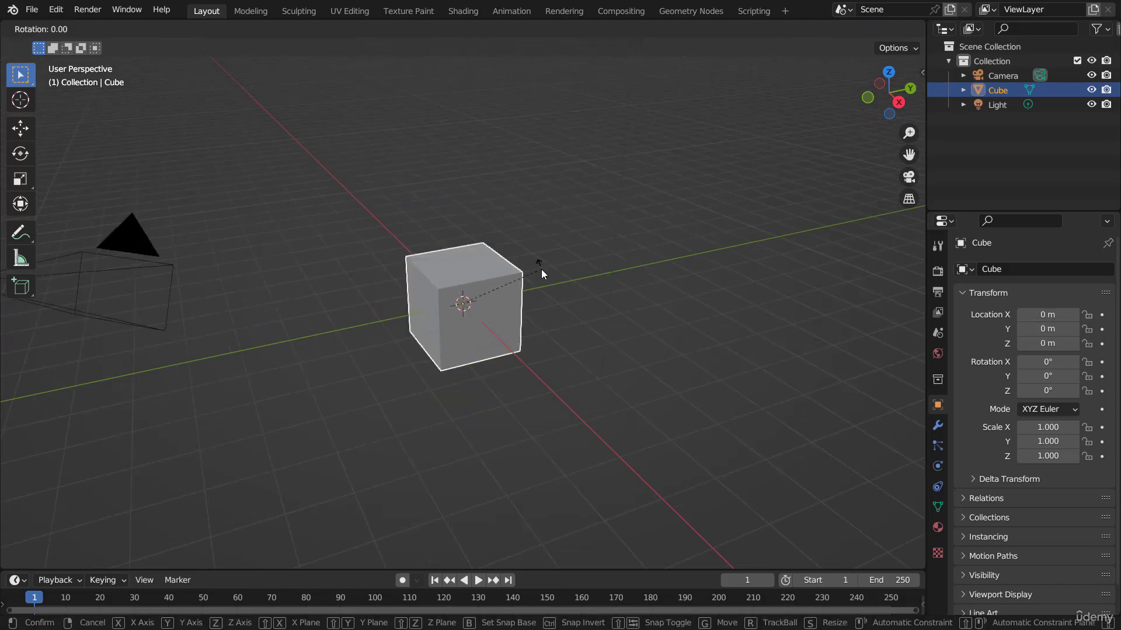
key(r)
key(Escape)
key(s)
key(Escape)
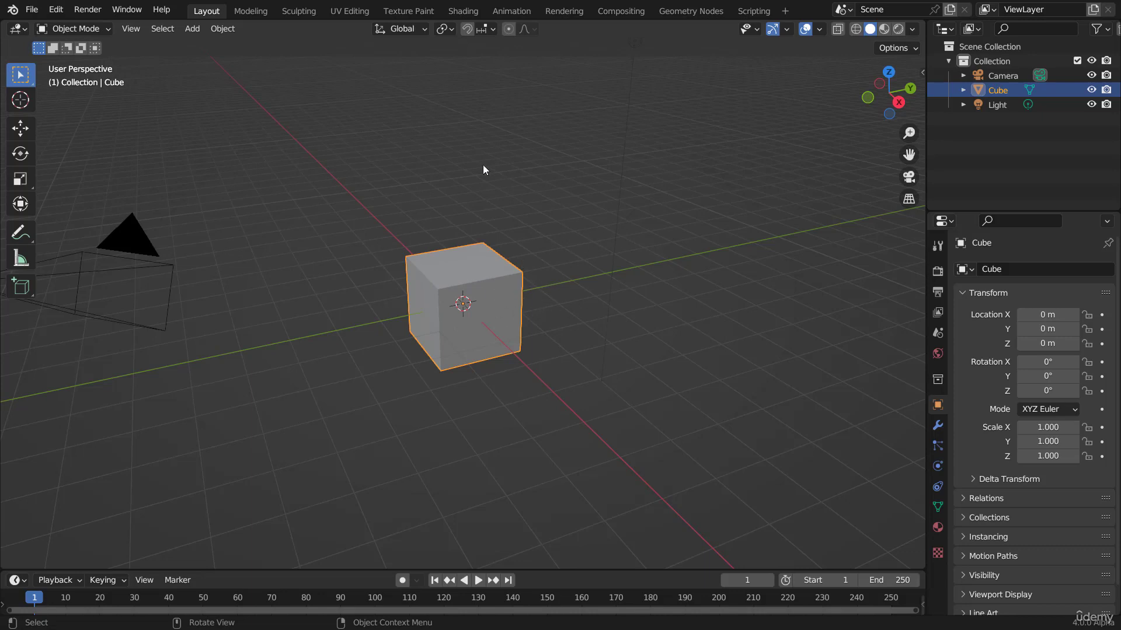
scroll(545, 335, up, 3)
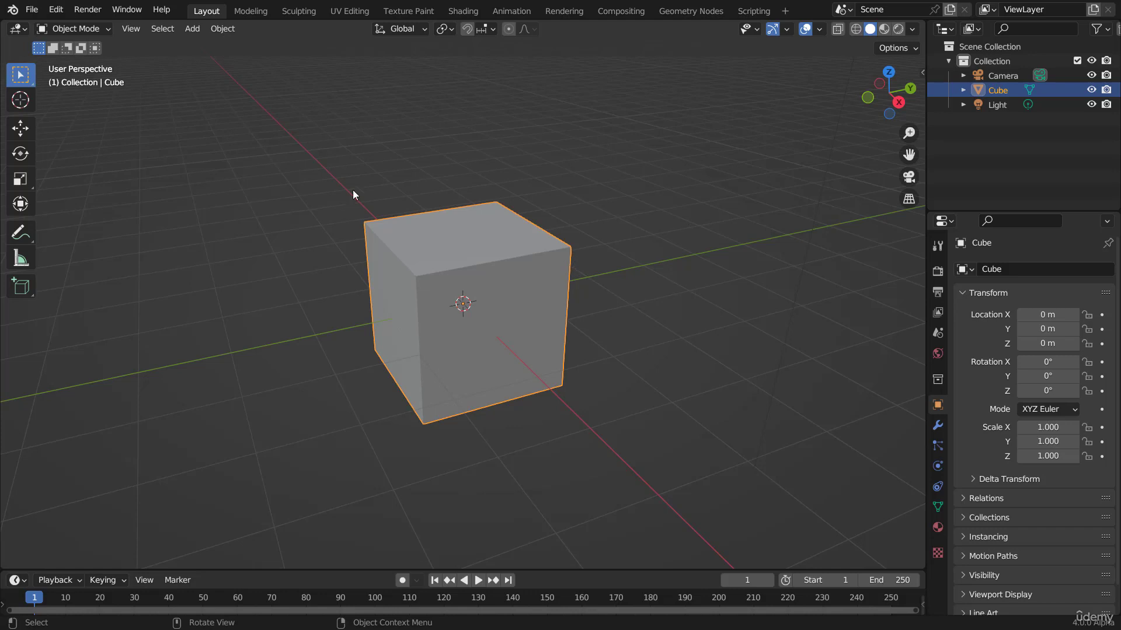
Step: Switch the default cube from Object Mode into Edit Mode
click(85, 28)
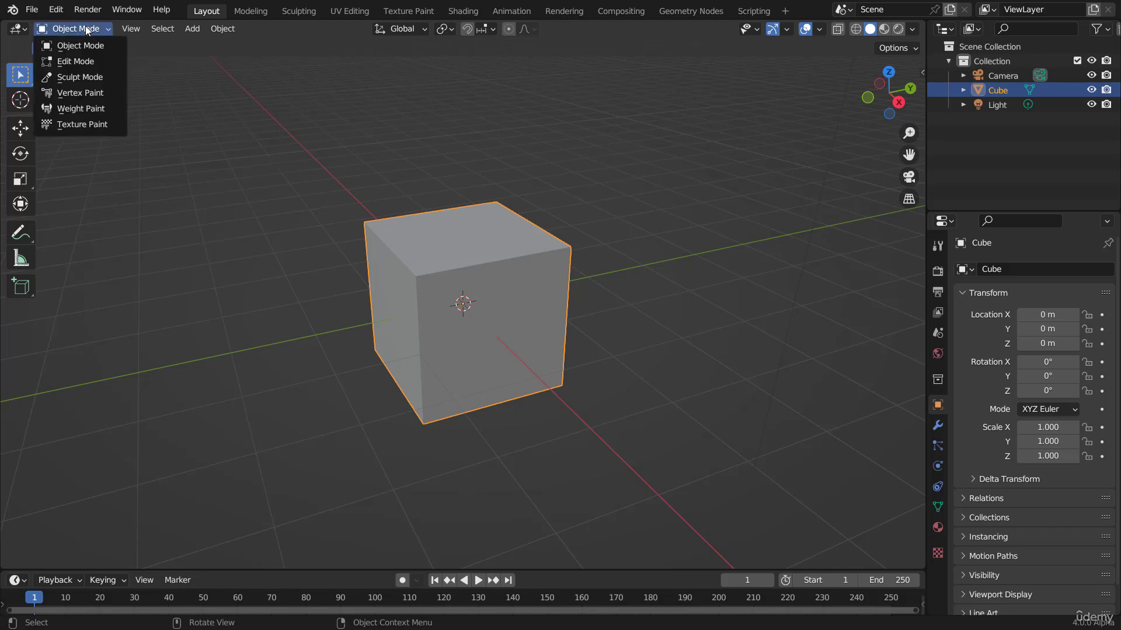
click(79, 61)
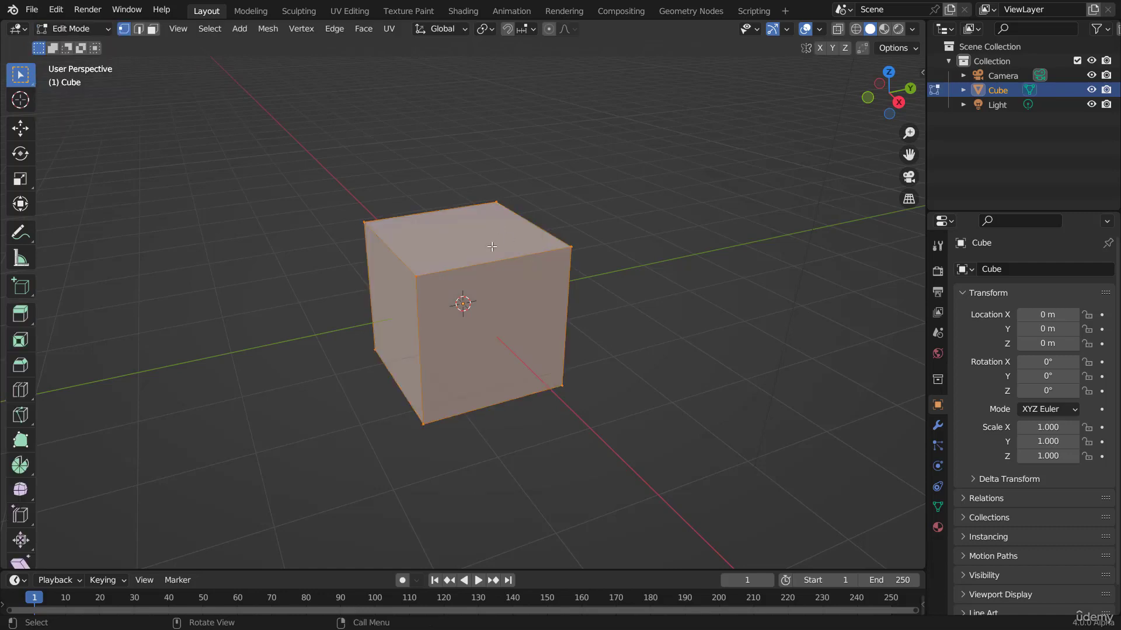
scroll(576, 282, up, 1)
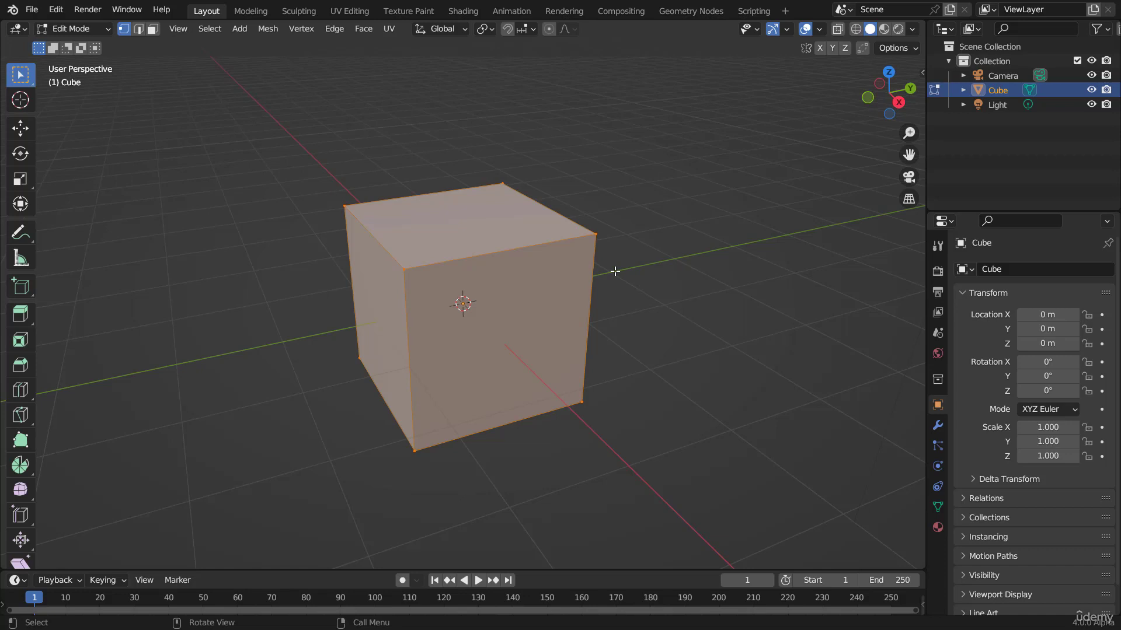
key(Tab)
key(Tab)
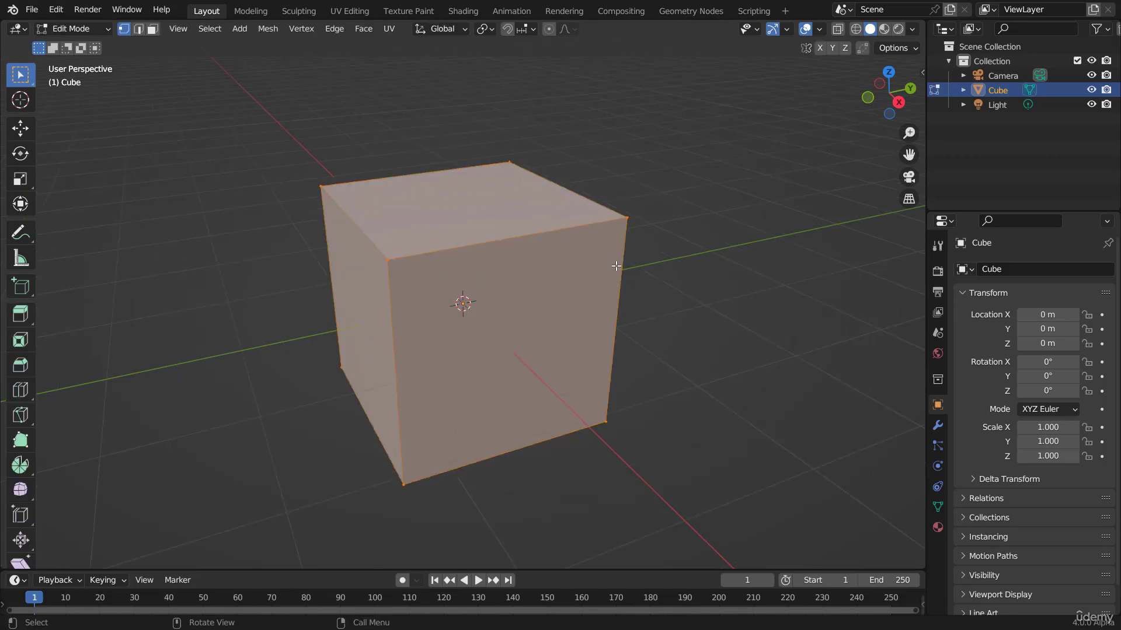
Step: Select the cube's top front corner vertex and move it down into the middle of the cube
middle_drag(675, 275, 496, 200)
middle_drag(432, 243, 483, 244)
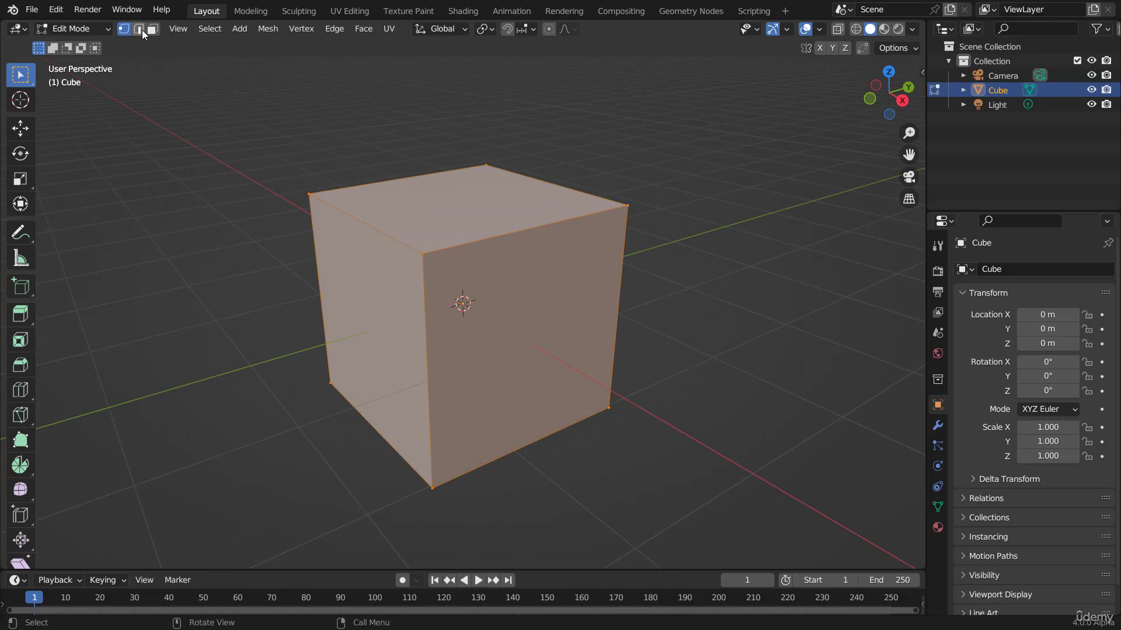
click(548, 235)
click(627, 206)
click(474, 166)
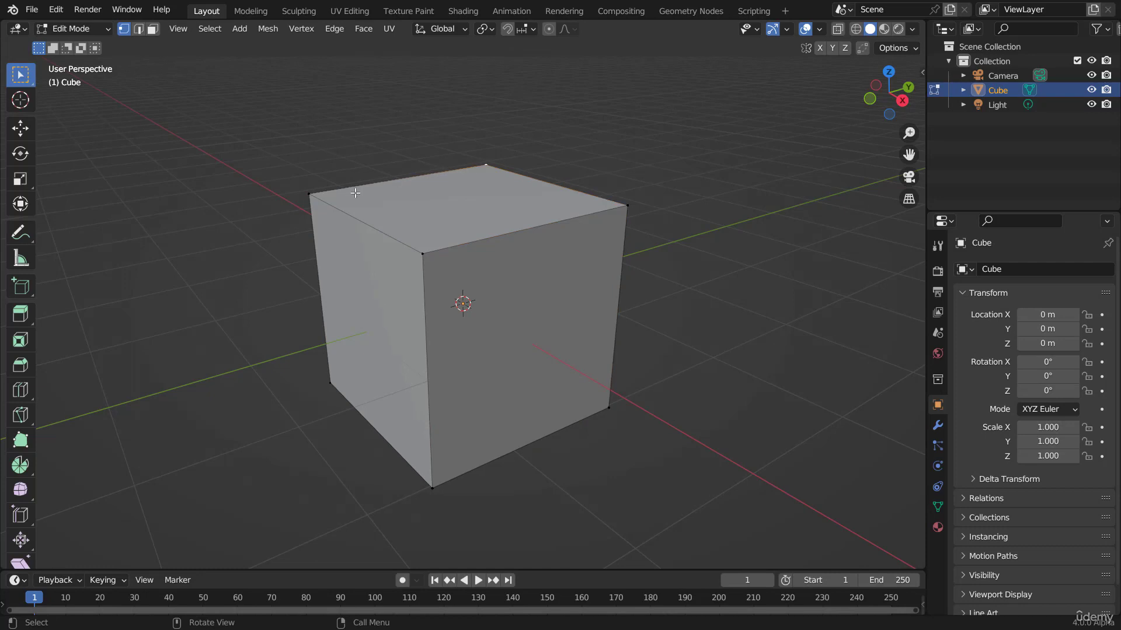
click(349, 193)
click(636, 205)
middle_drag(709, 271, 625, 261)
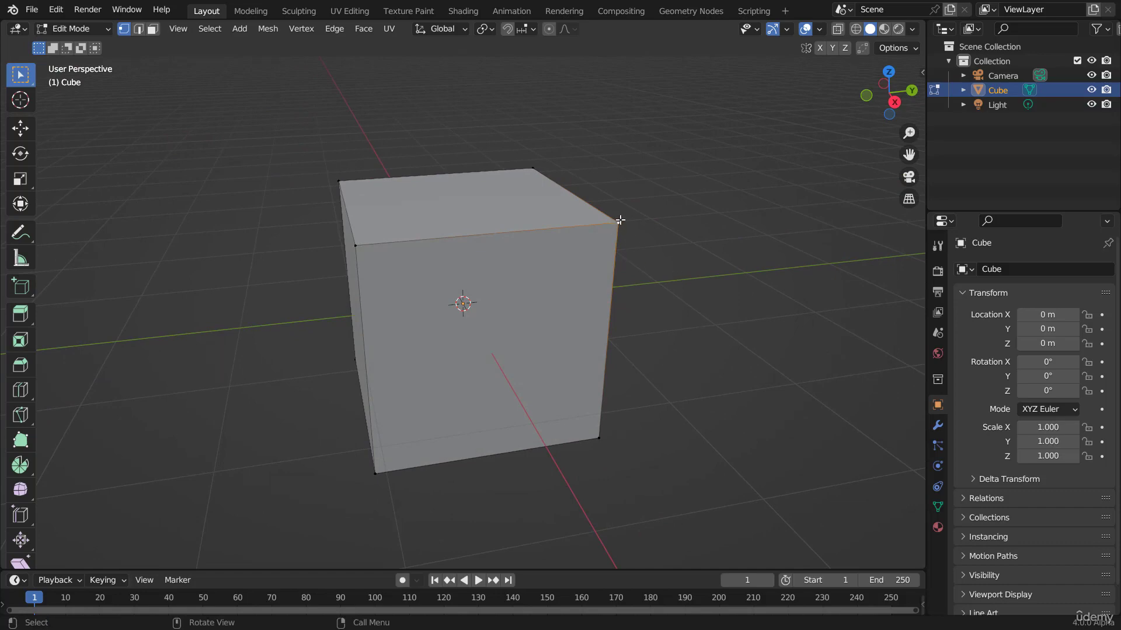
key(g)
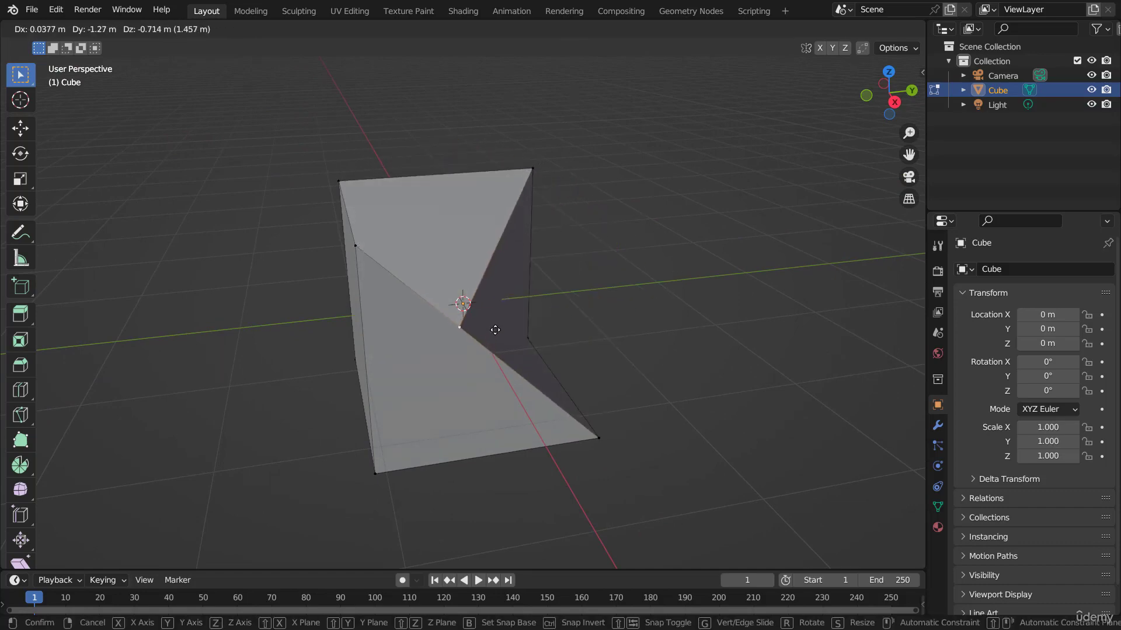
click(496, 329)
Step: Toggle to Object Mode and back to Edit Mode, orbiting around to inspect the dented cube
key(Tab)
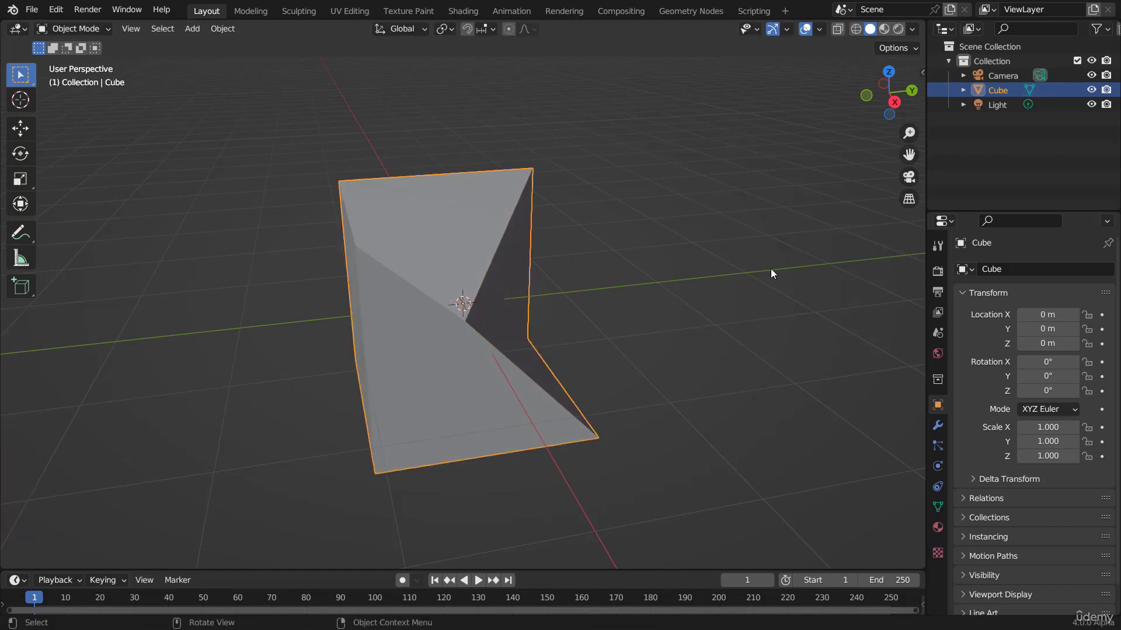
middle_drag(770, 273, 807, 284)
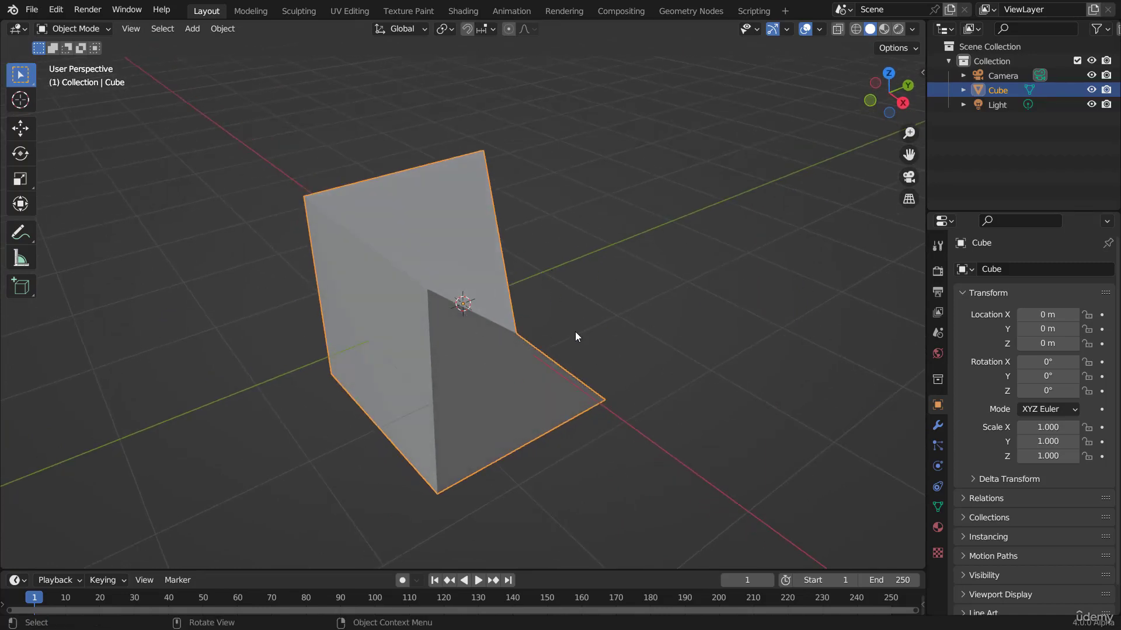
key(Tab)
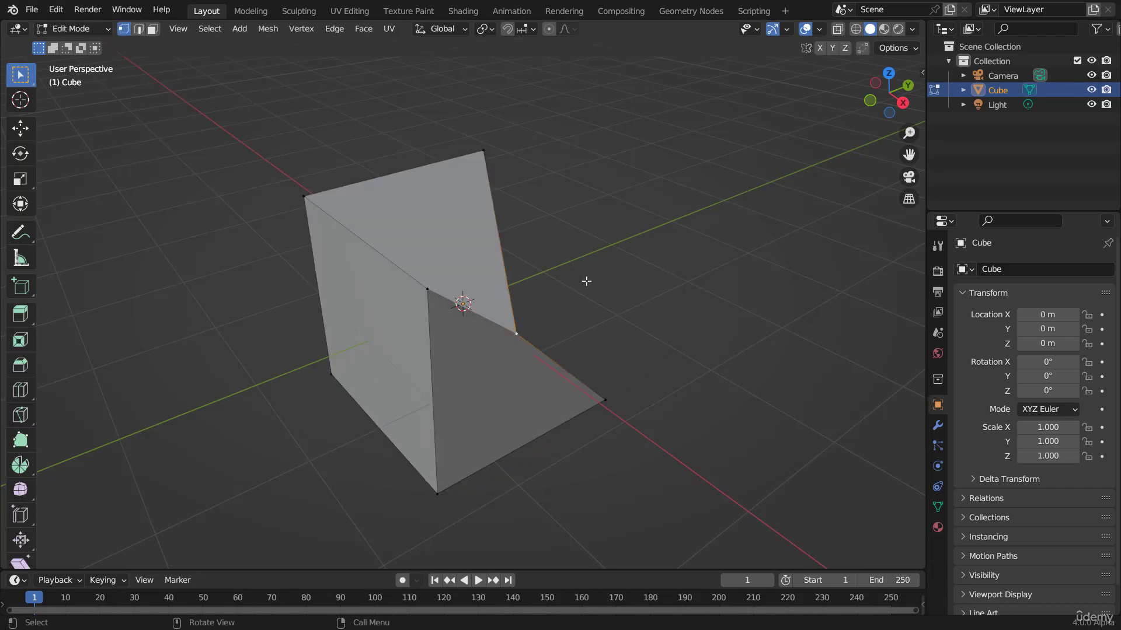
middle_drag(585, 280, 567, 297)
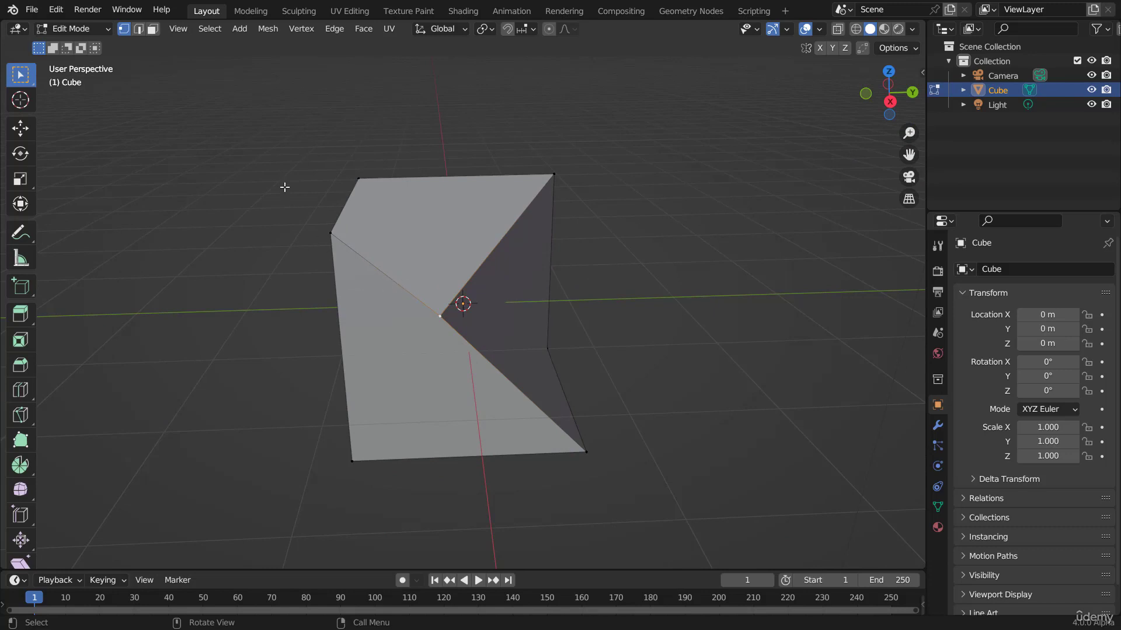
Step: Switch to edge select mode and select a top edge of the cube
click(138, 29)
key(1)
key(2)
mouse_move(436, 269)
middle_down()
mouse_move(375, 267)
mouse_move(470, 271)
mouse_move(438, 248)
middle_up()
click(363, 269)
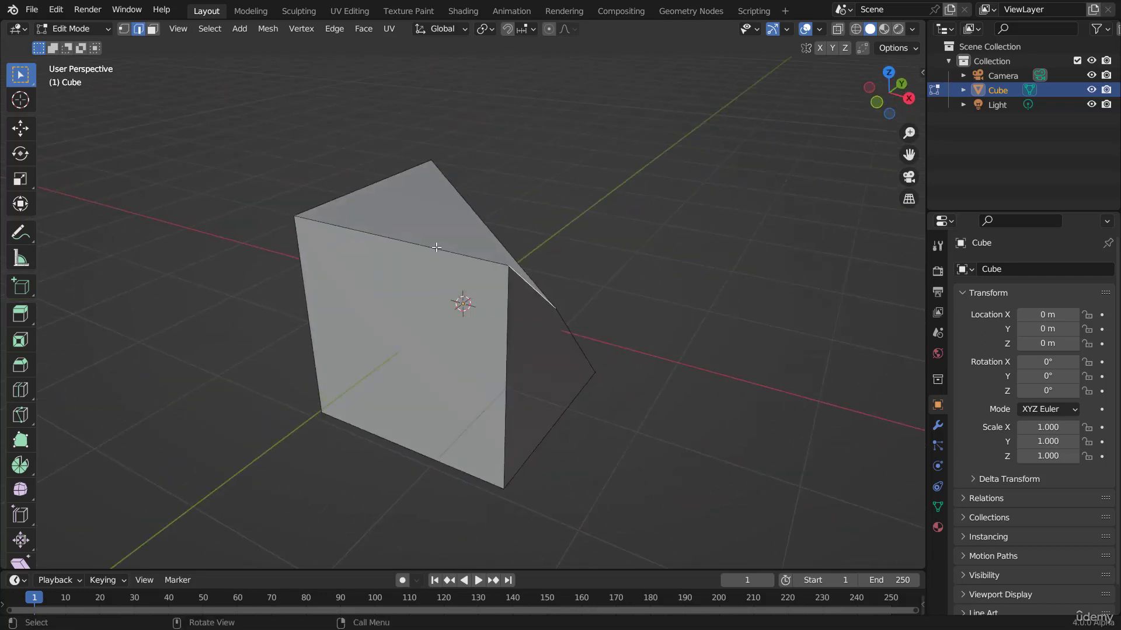
scroll(430, 291, up, 1)
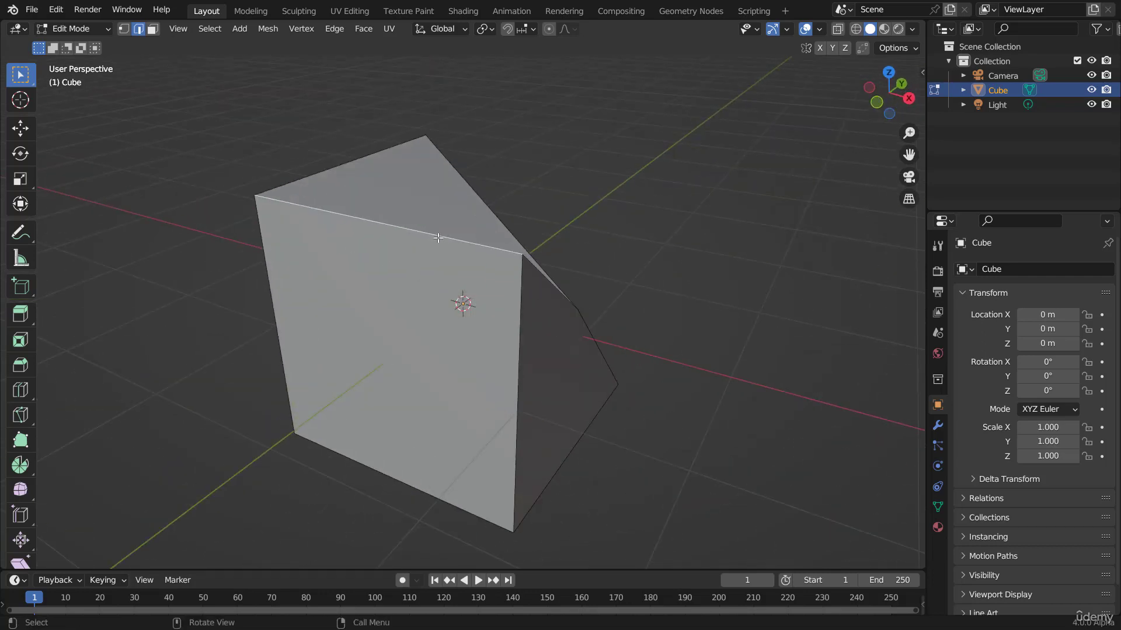
scroll(435, 263, up, 1)
middle_drag(436, 264, 442, 283)
Step: Switch to vertex select mode and select several corner vertices of the cube together
key(1)
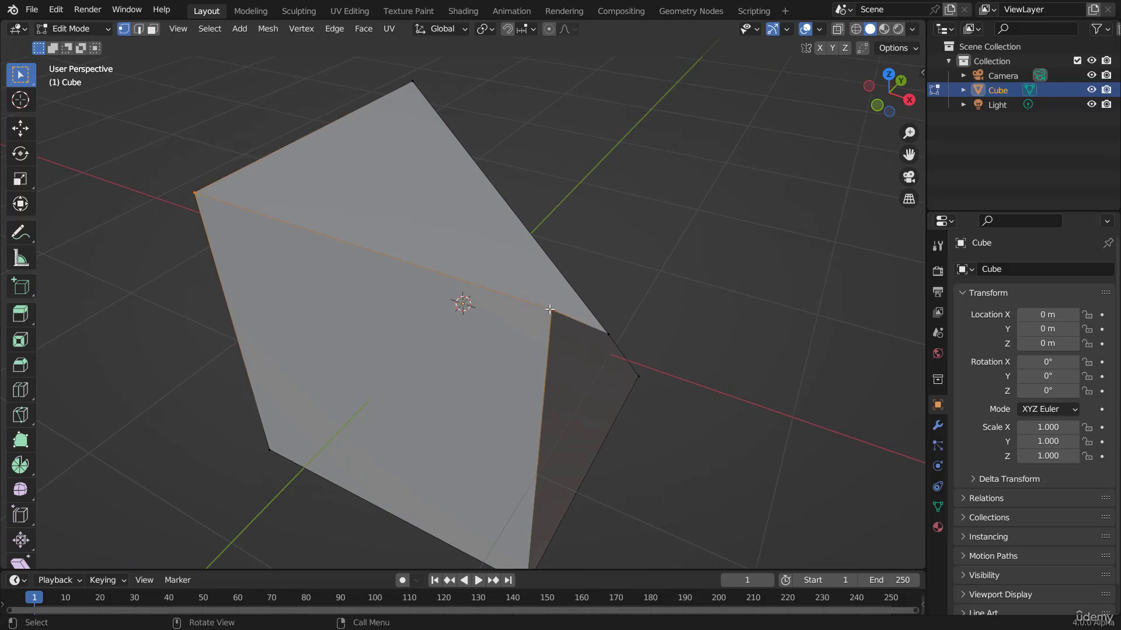
click(550, 309)
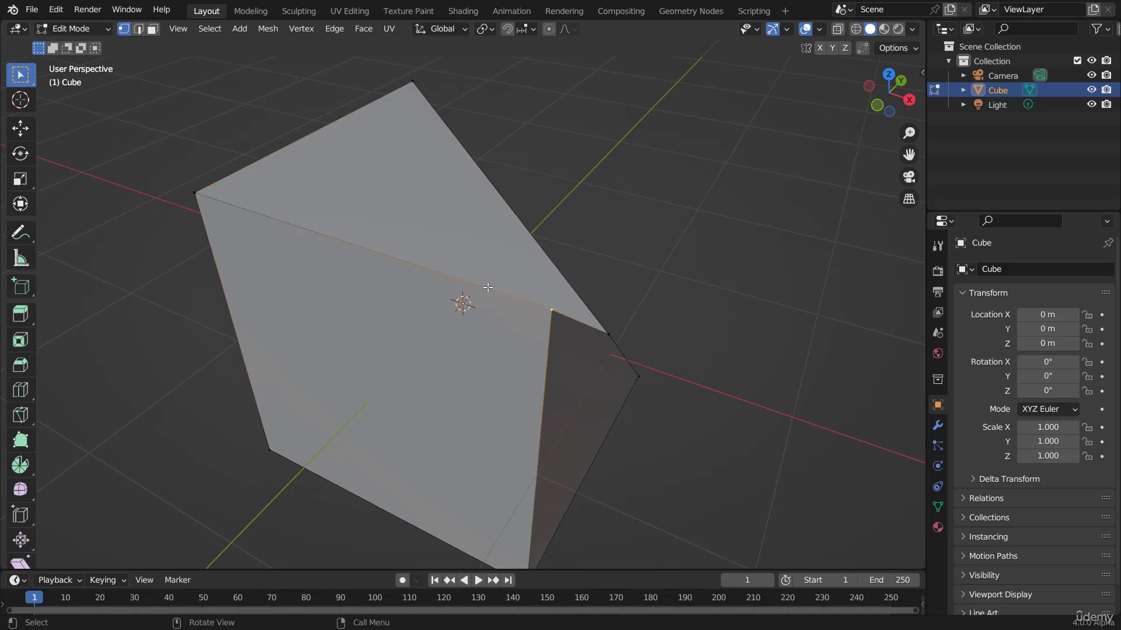
shift+click(193, 188)
scroll(409, 312, down, 3)
middle_drag(523, 365, 492, 341)
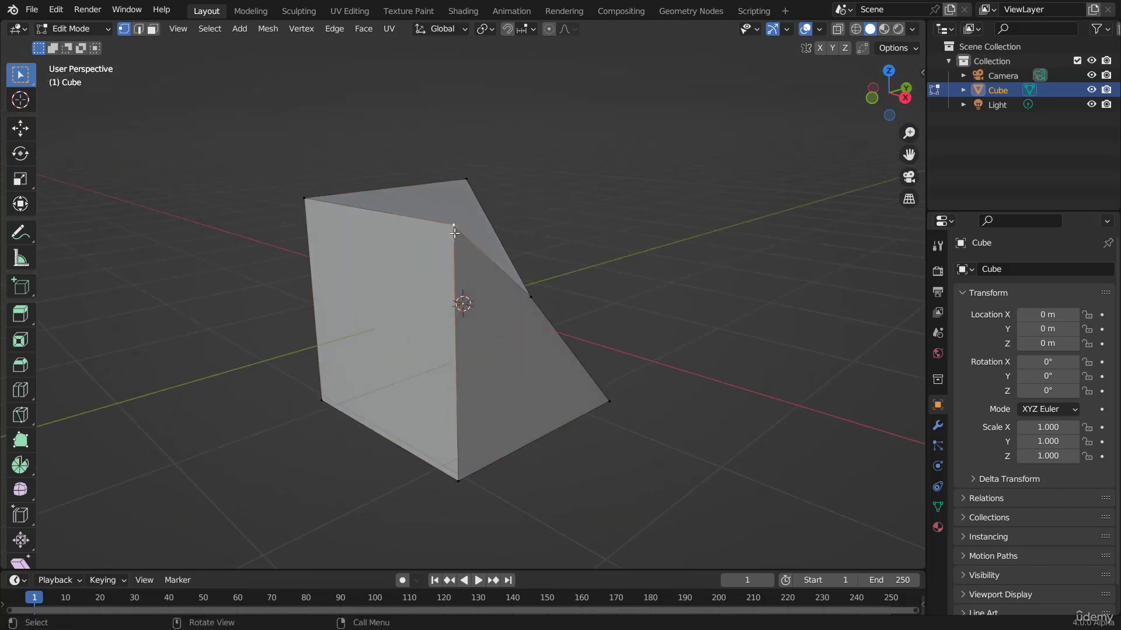
click(457, 482)
Step: Switch to edge select mode, select the front vertical edge and try moving, rotating and scaling it, cancelling each
key(2)
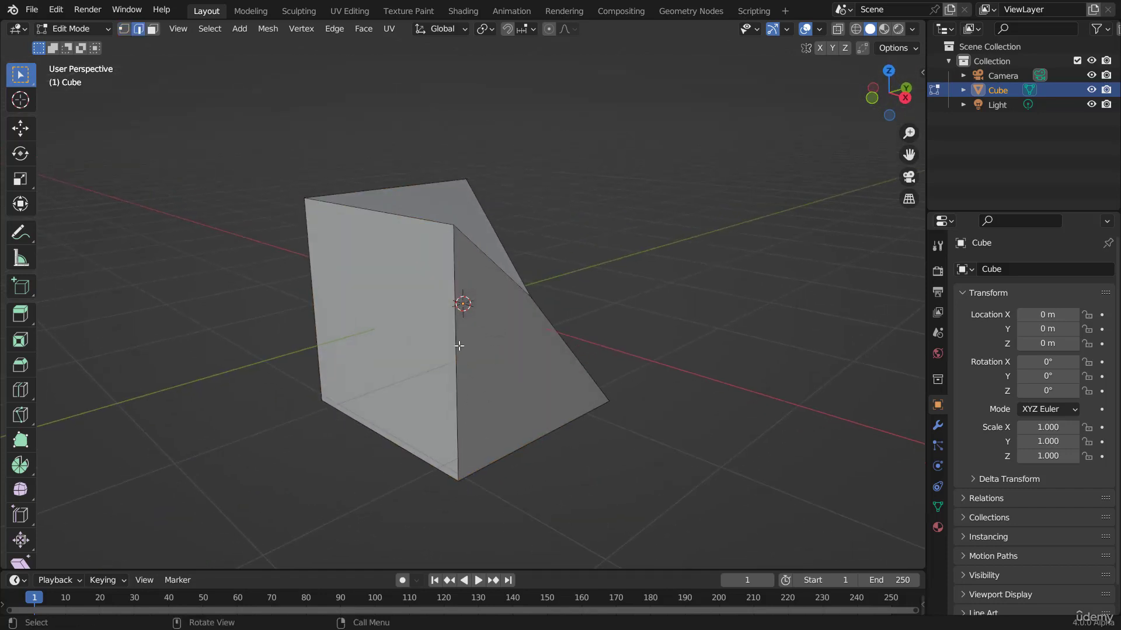
click(454, 334)
key(g)
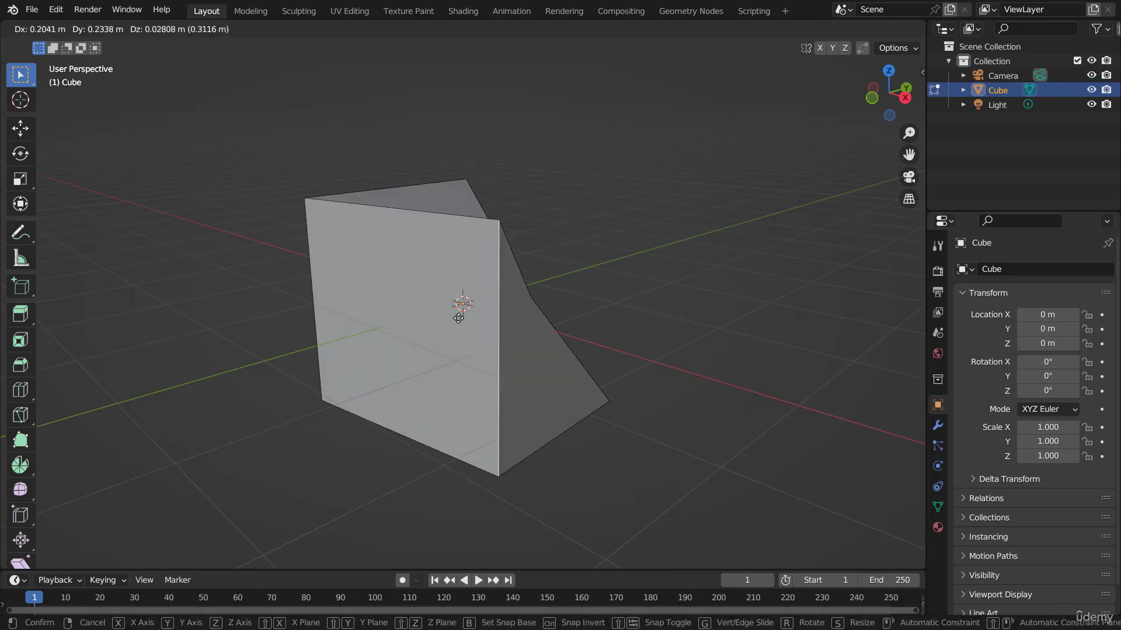
key(r)
key(r)
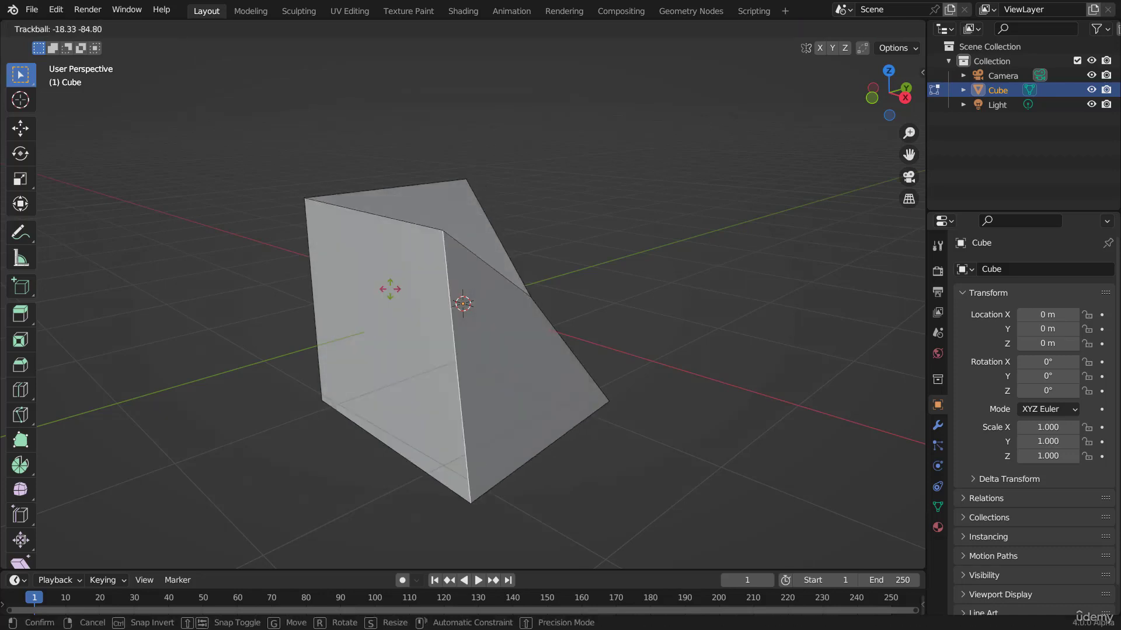
key(Escape)
key(g)
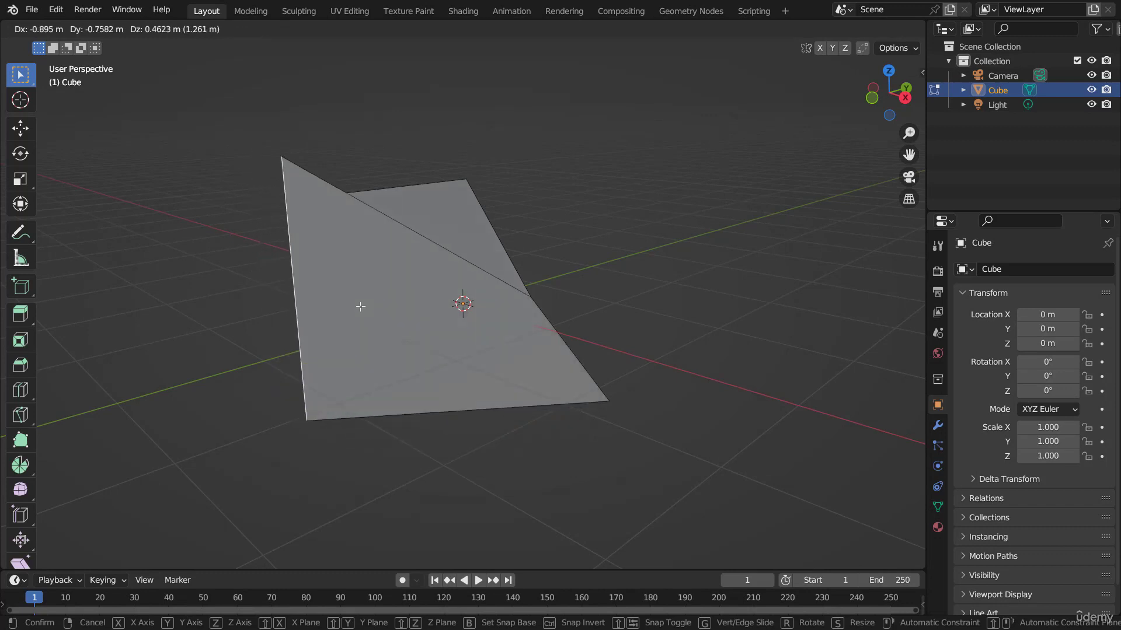
key(s)
key(Escape)
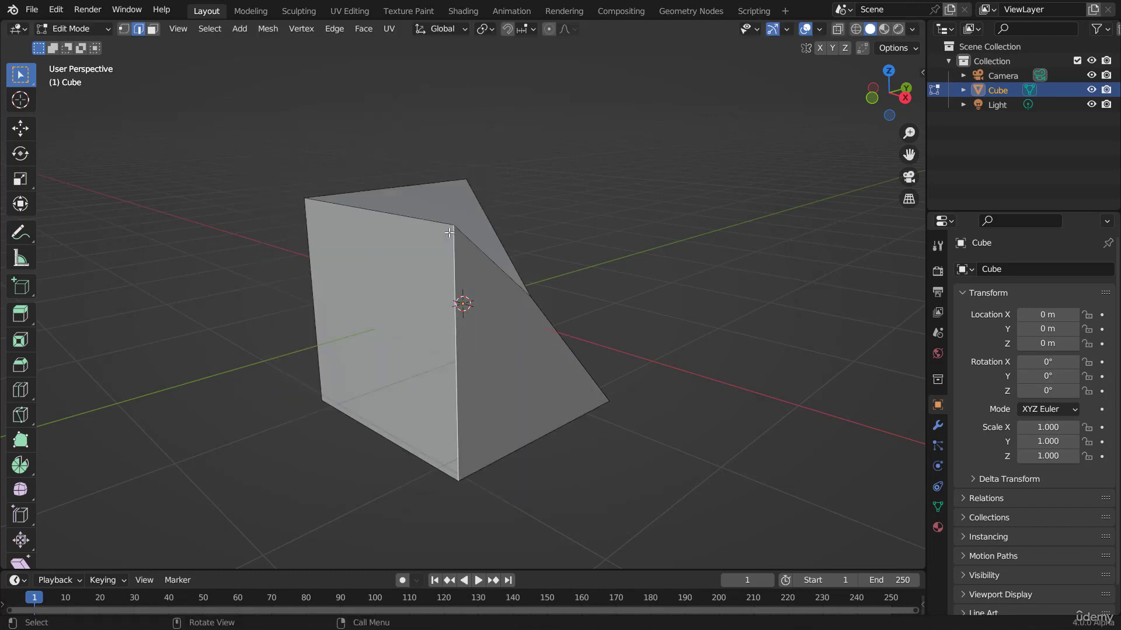
Step: Switch to face select mode, select the front face and try scaling, rotating and moving it, cancelling each
click(154, 29)
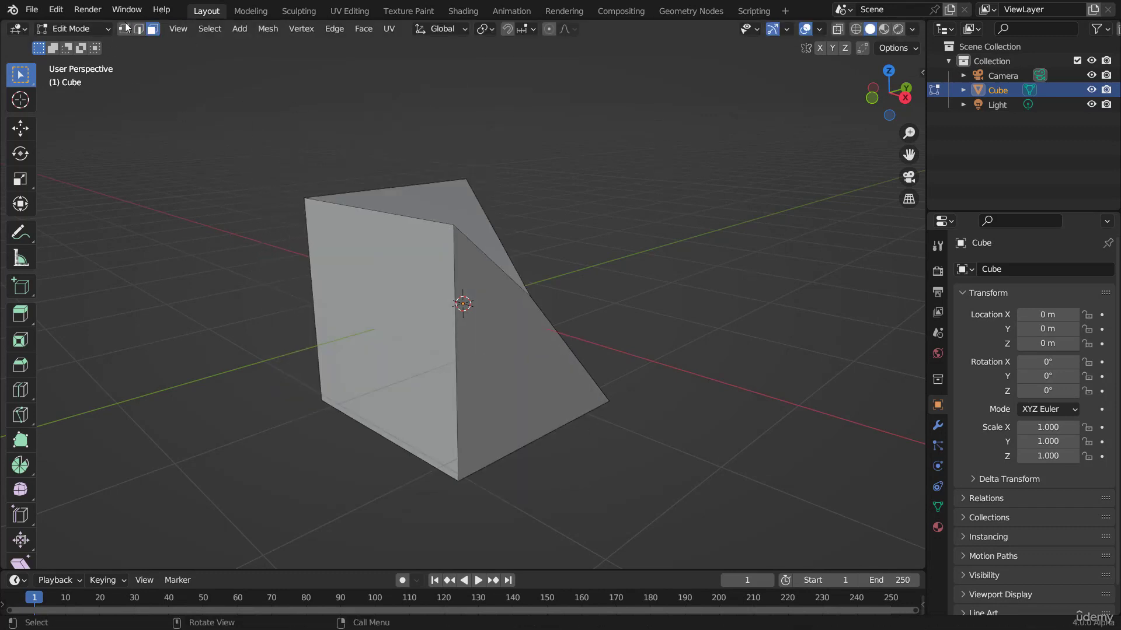
middle_drag(624, 243, 400, 240)
click(399, 239)
click(325, 336)
middle_drag(312, 314, 416, 303)
key(s)
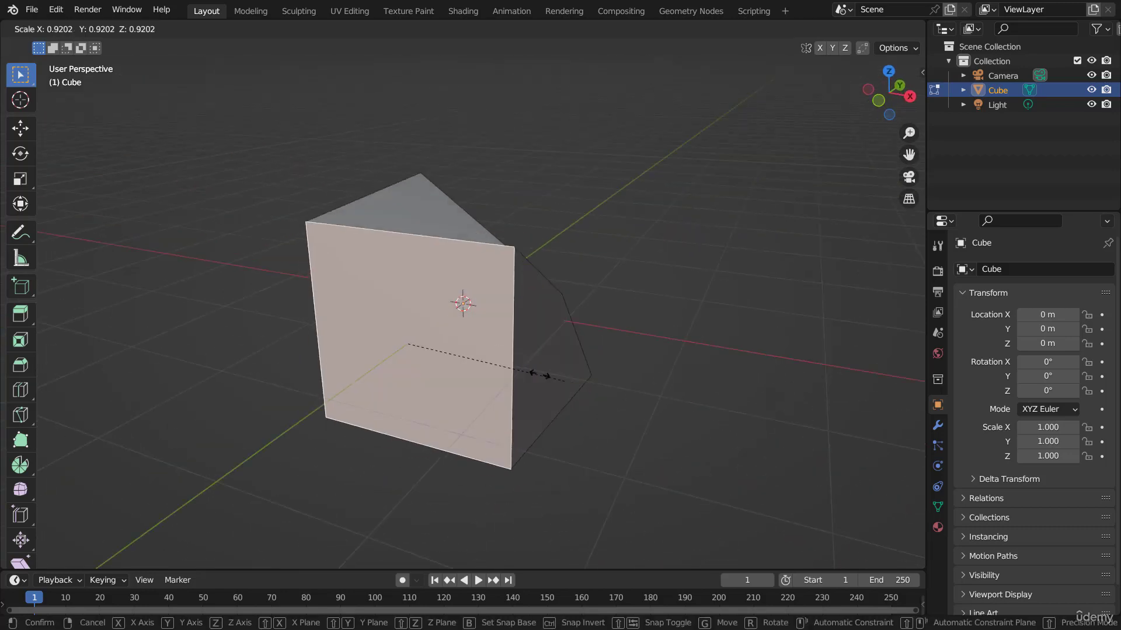
key(Escape)
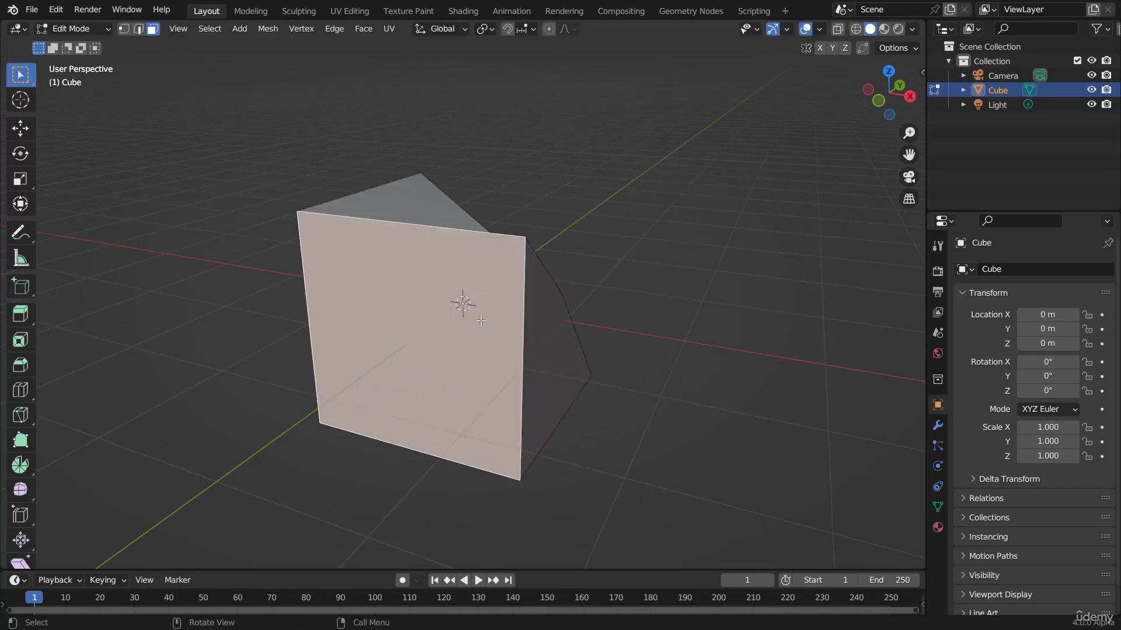
key(r)
key(Escape)
key(g)
key(Escape)
Step: Switch to vertex select mode and move the displaced vertex back up to the cube's top corner
mouse_move(504, 292)
middle_down()
mouse_move(500, 282)
mouse_move(471, 320)
mouse_move(502, 304)
middle_up()
key(1)
key(g)
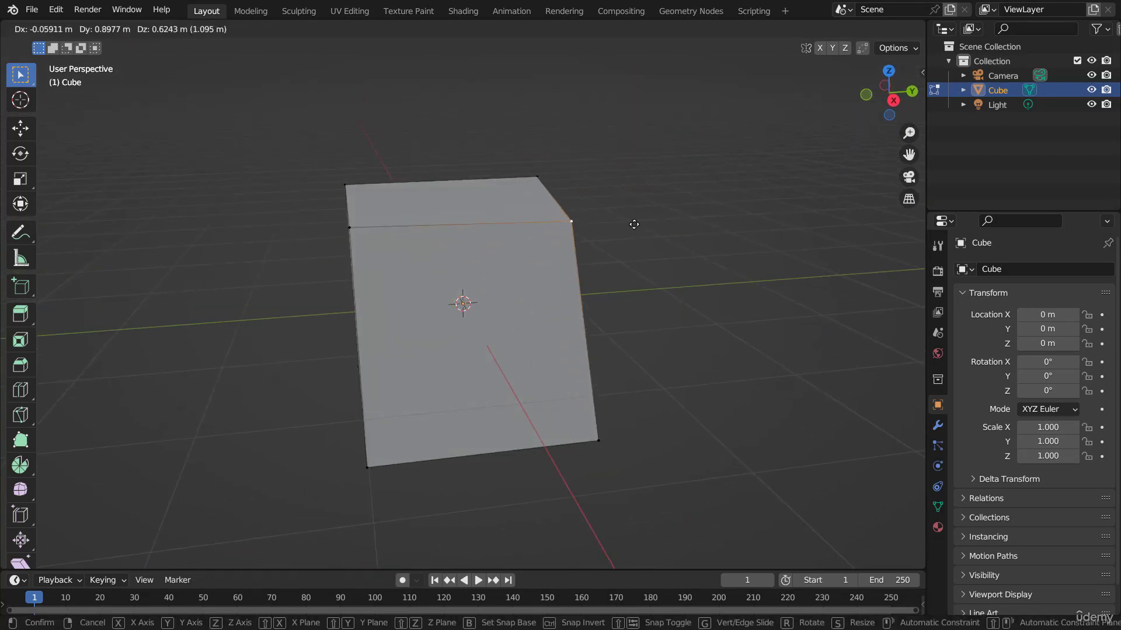
click(634, 224)
middle_drag(548, 232, 489, 280)
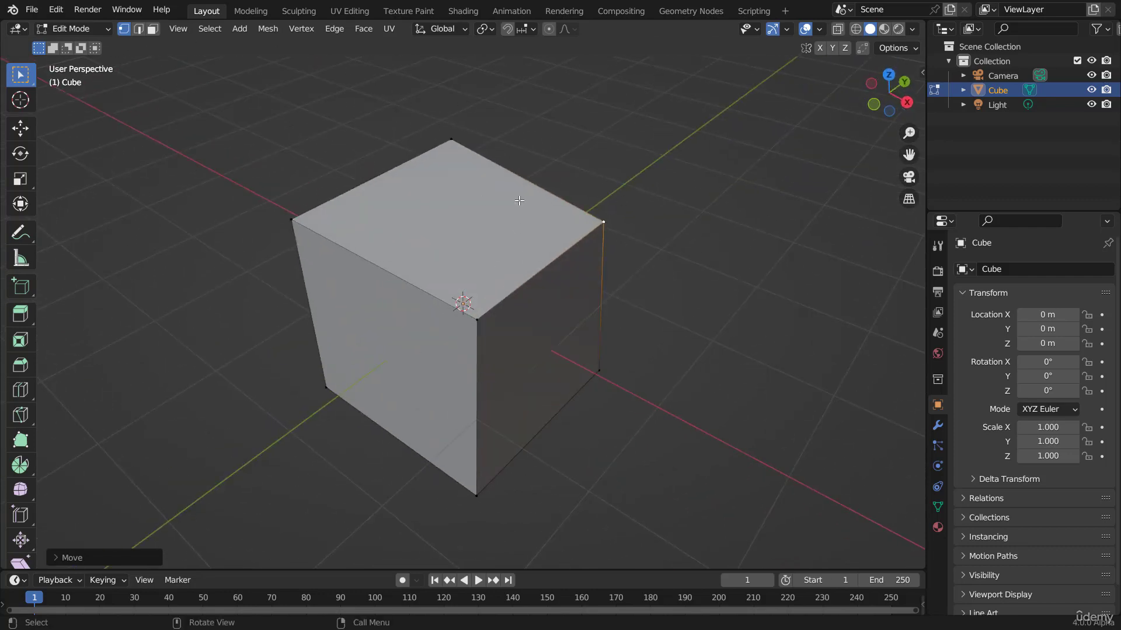
key(g)
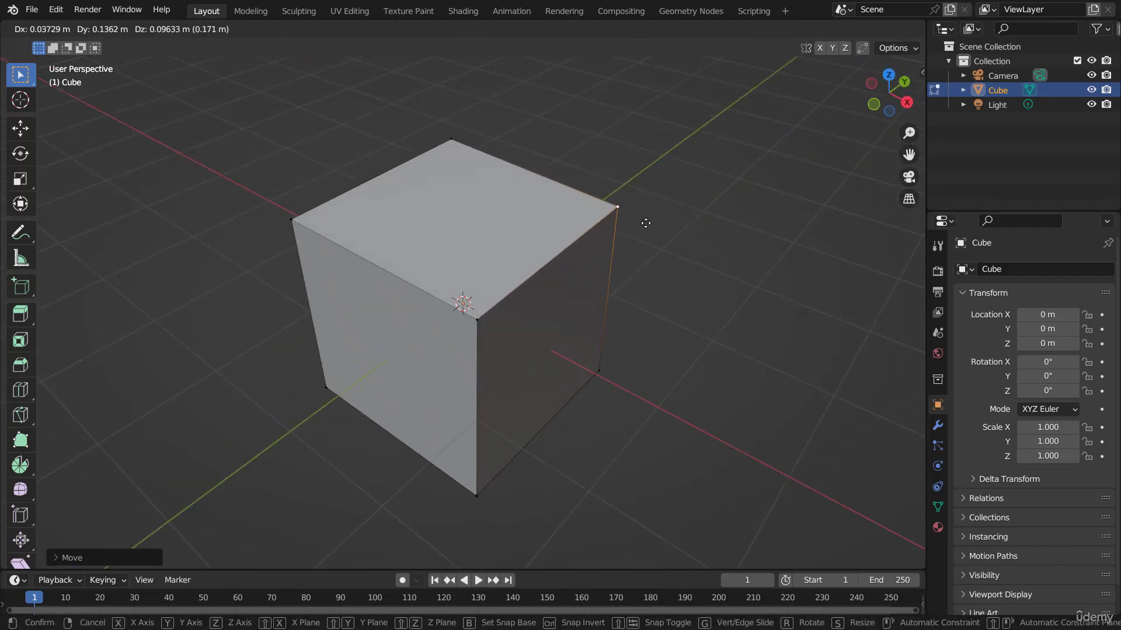
click(631, 224)
Step: Try moving the whole cube in Object Mode, cancel, and return to Edit Mode
key(Tab)
key(g)
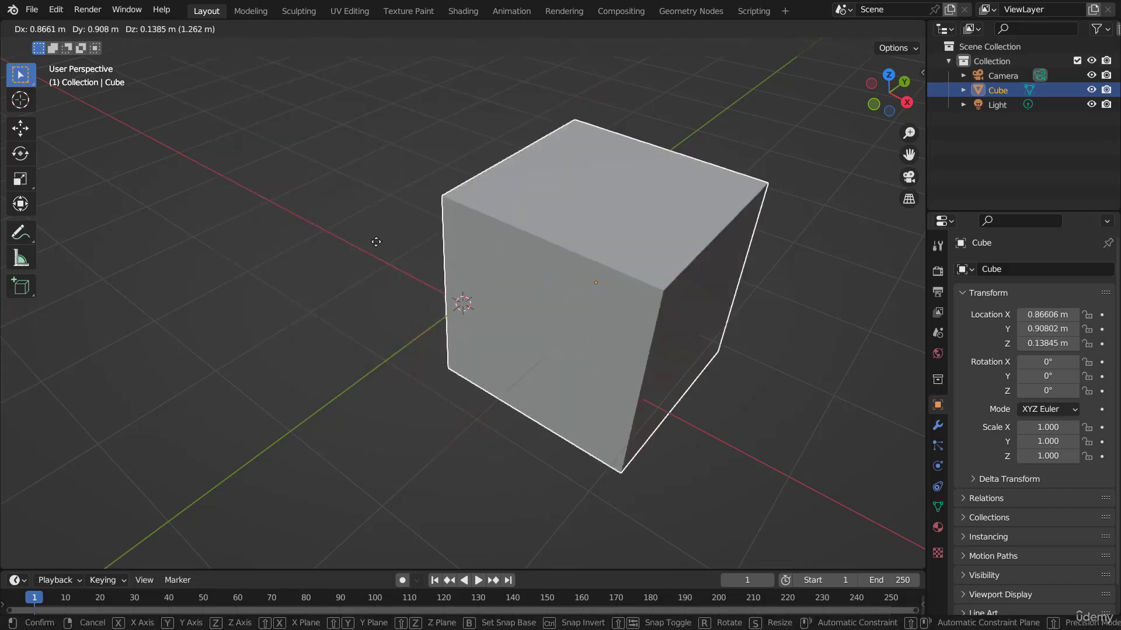
key(Escape)
key(Tab)
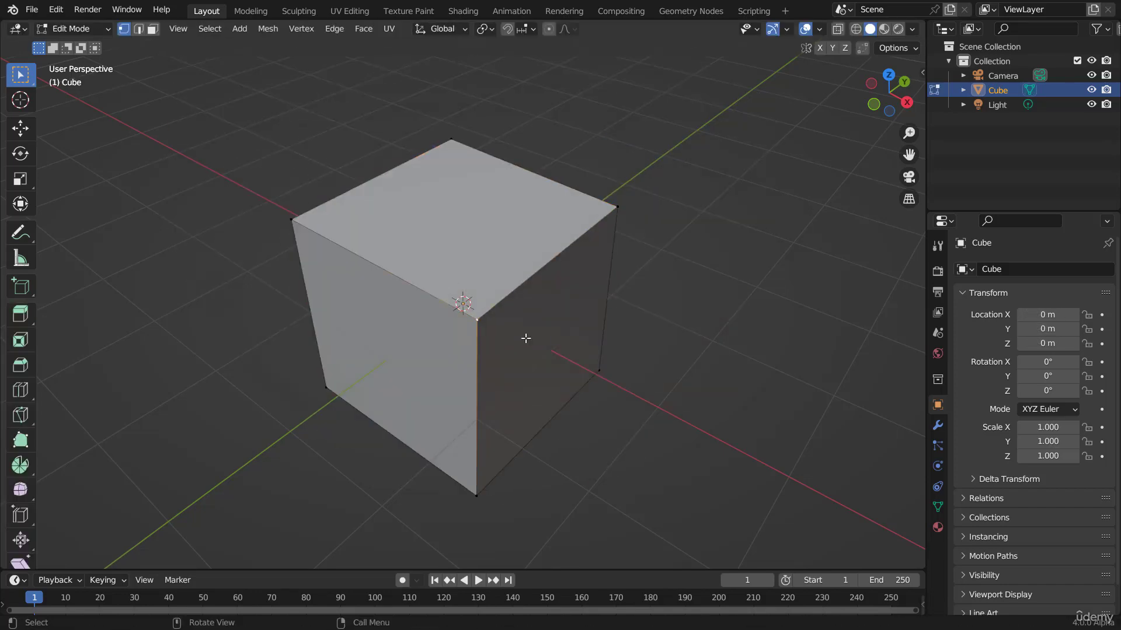
key(g)
key(Escape)
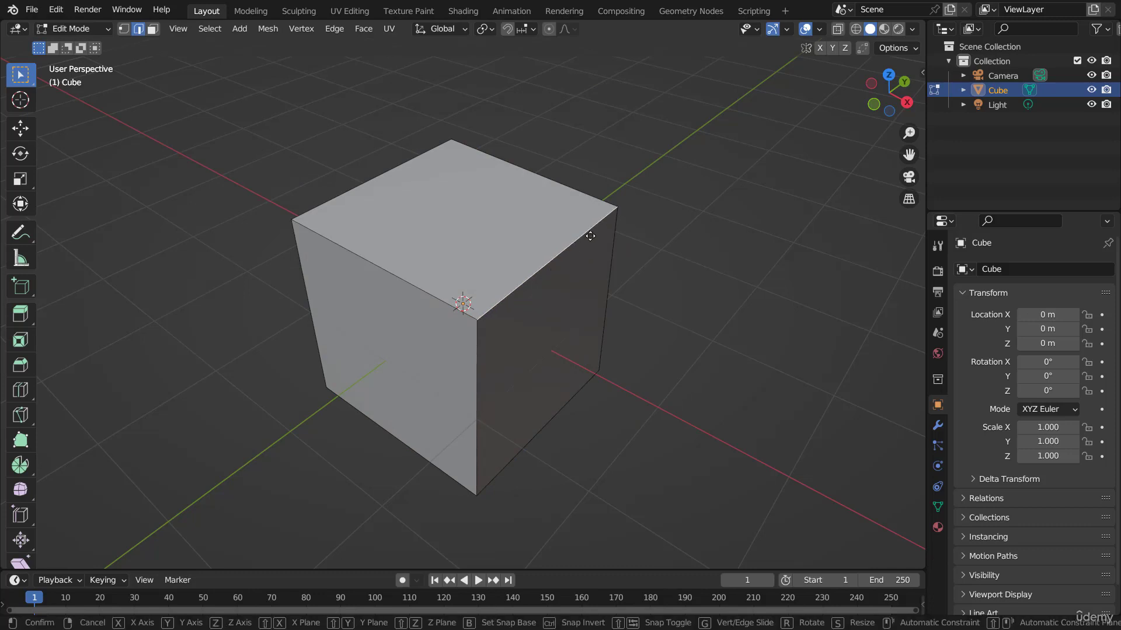
key(g)
key(Escape)
Step: Select the cube's left side face and try moving and rotating it, cancelling each
click(420, 325)
key(g)
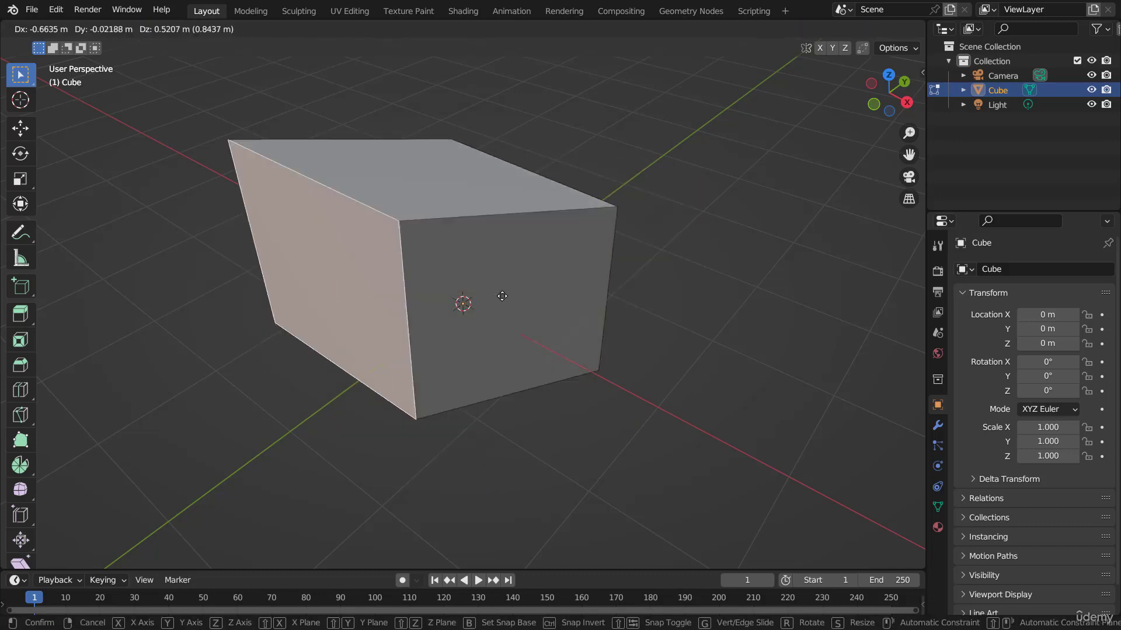
key(Escape)
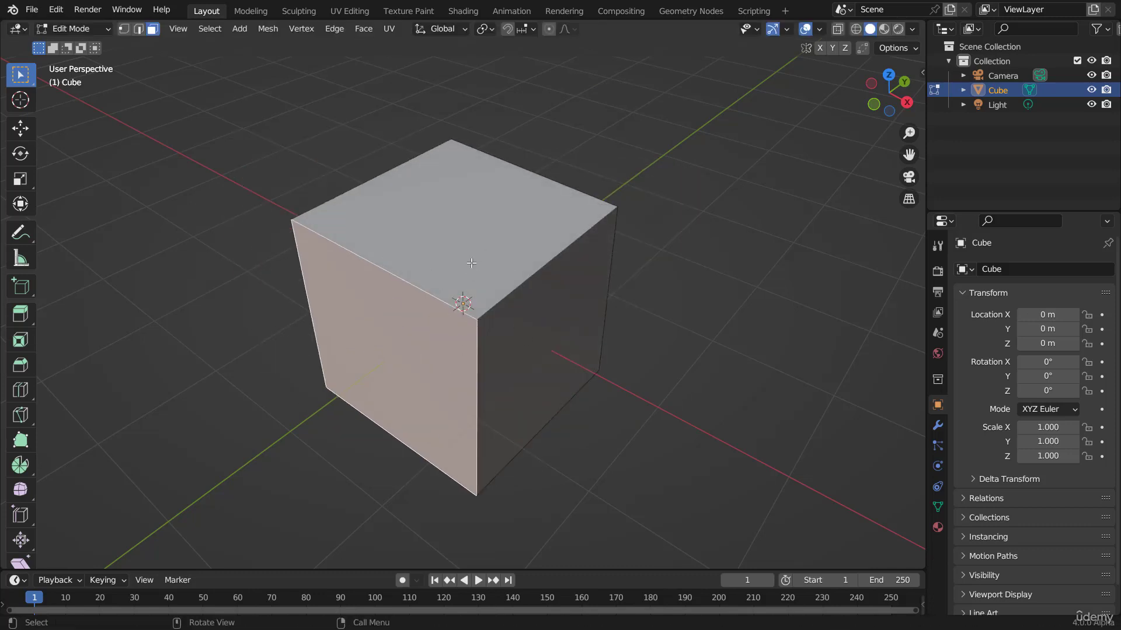
key(r)
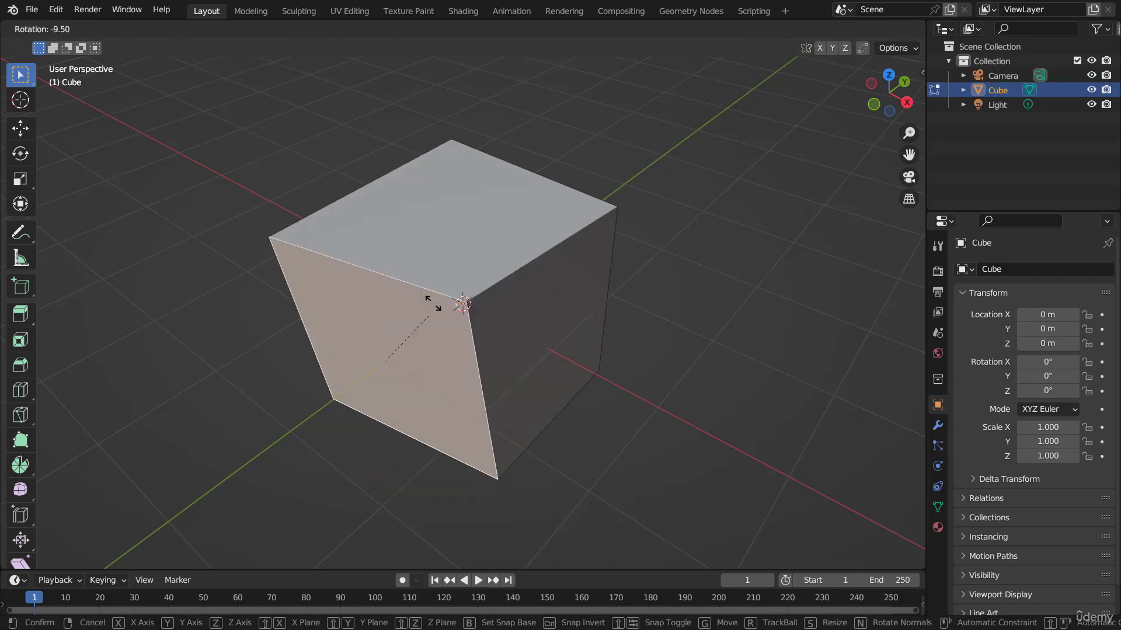
key(Escape)
Step: Extrude the selected side face outward by about 1.2 m
middle_drag(639, 272, 541, 233)
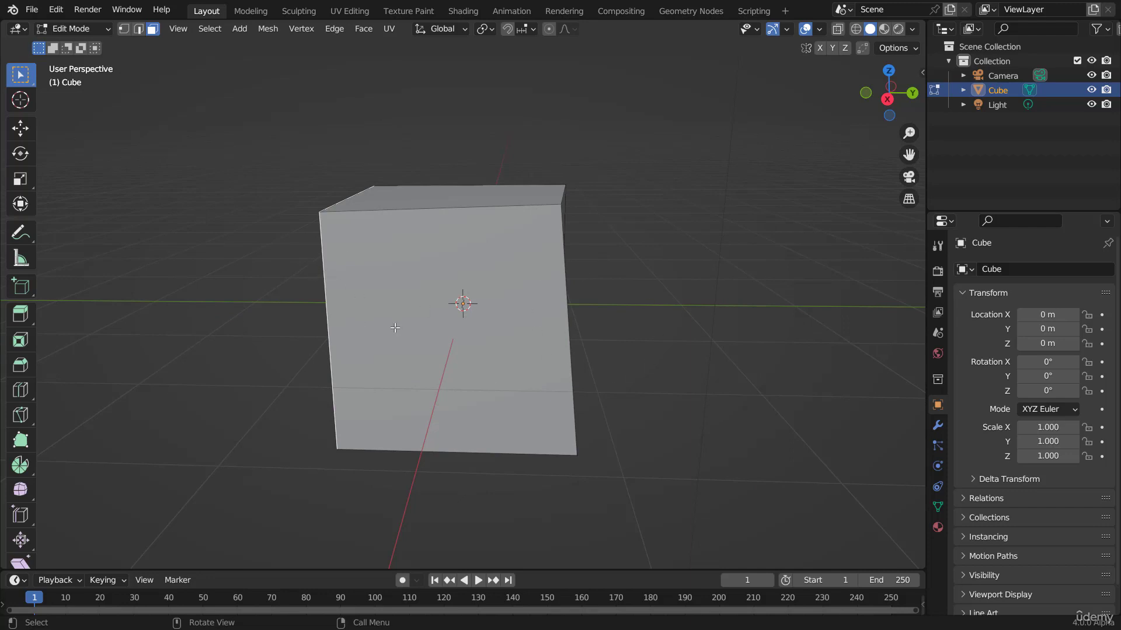
middle_drag(397, 328, 371, 273)
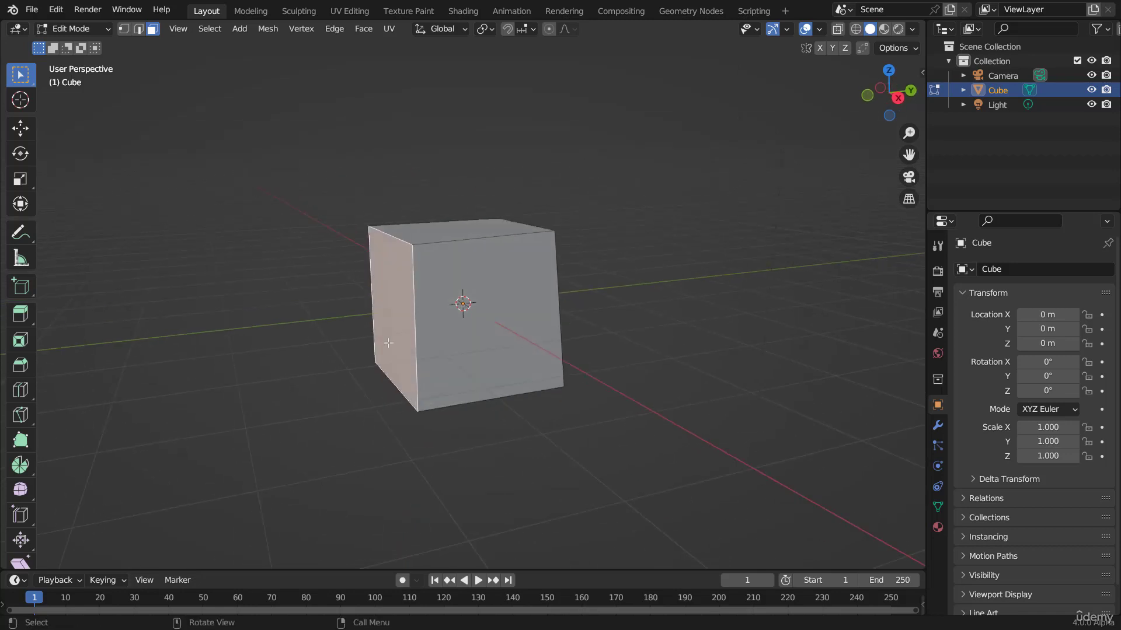
scroll(389, 336, up, 1)
shift+middle_drag(382, 328, 424, 329)
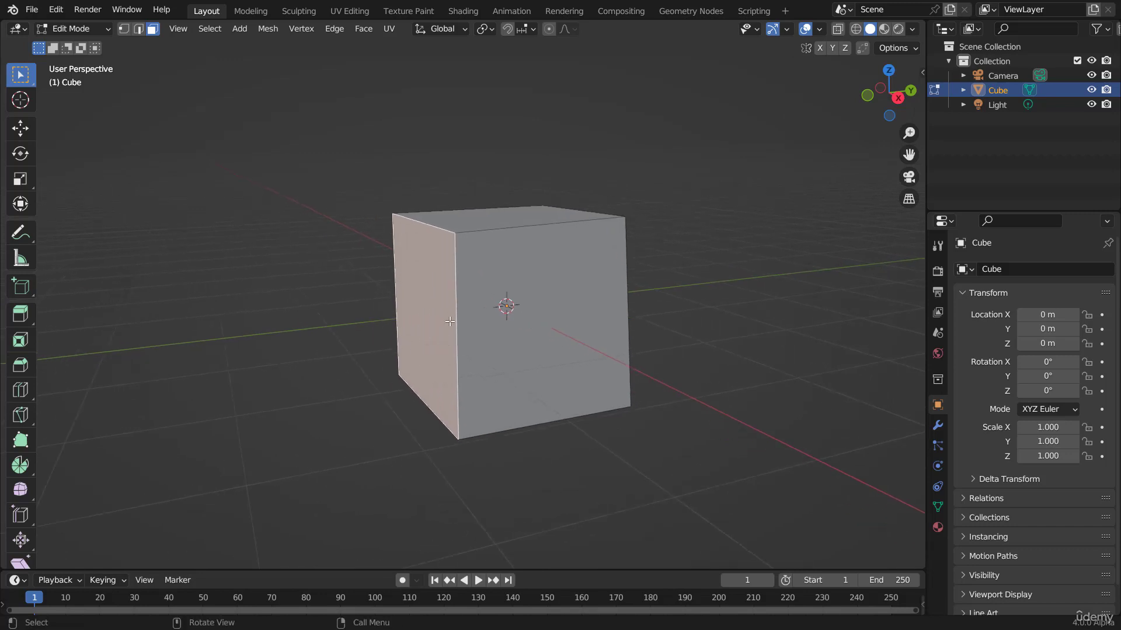
key(e)
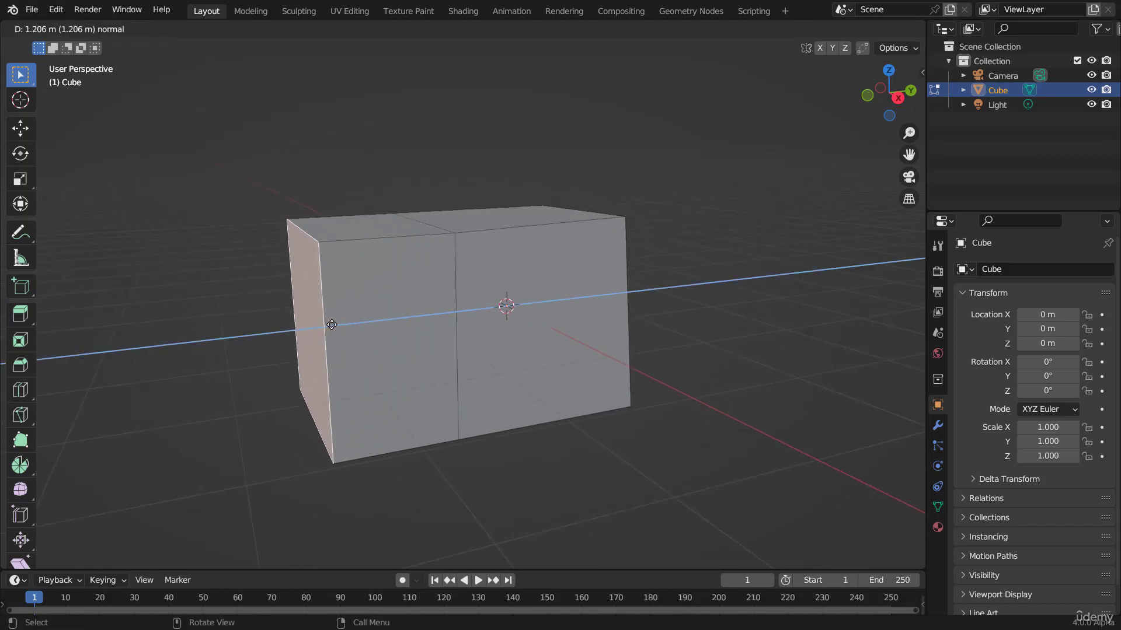
click(270, 327)
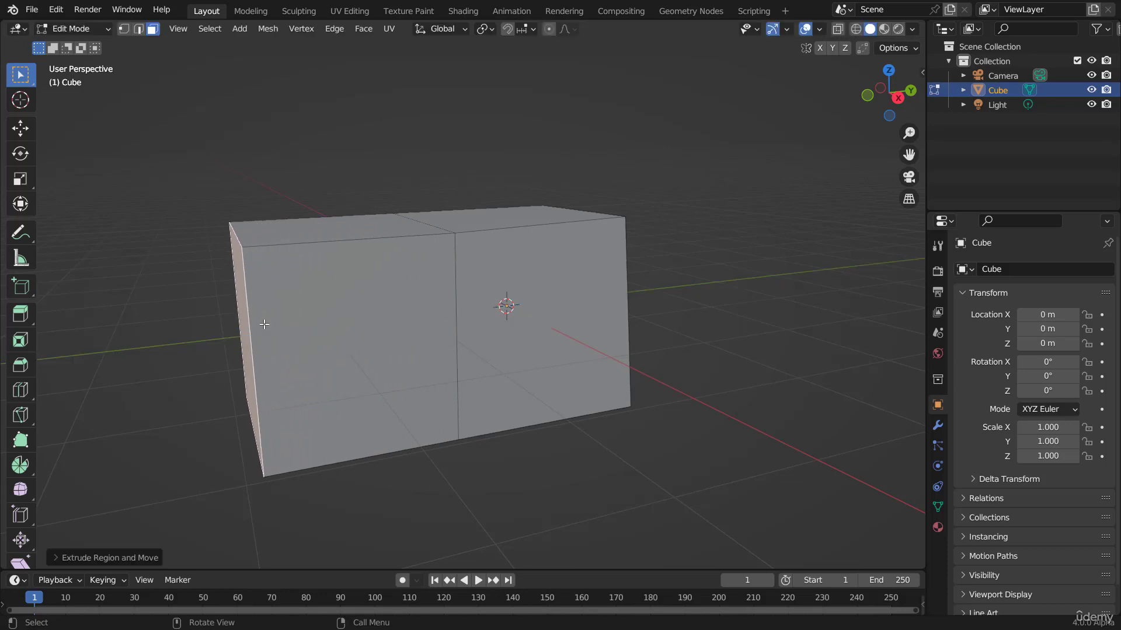
Step: Select the top face of the extruded block and extrude it upward about one cube height
middle_drag(265, 324, 300, 333)
scroll(309, 334, down, 3)
middle_drag(383, 252, 390, 266)
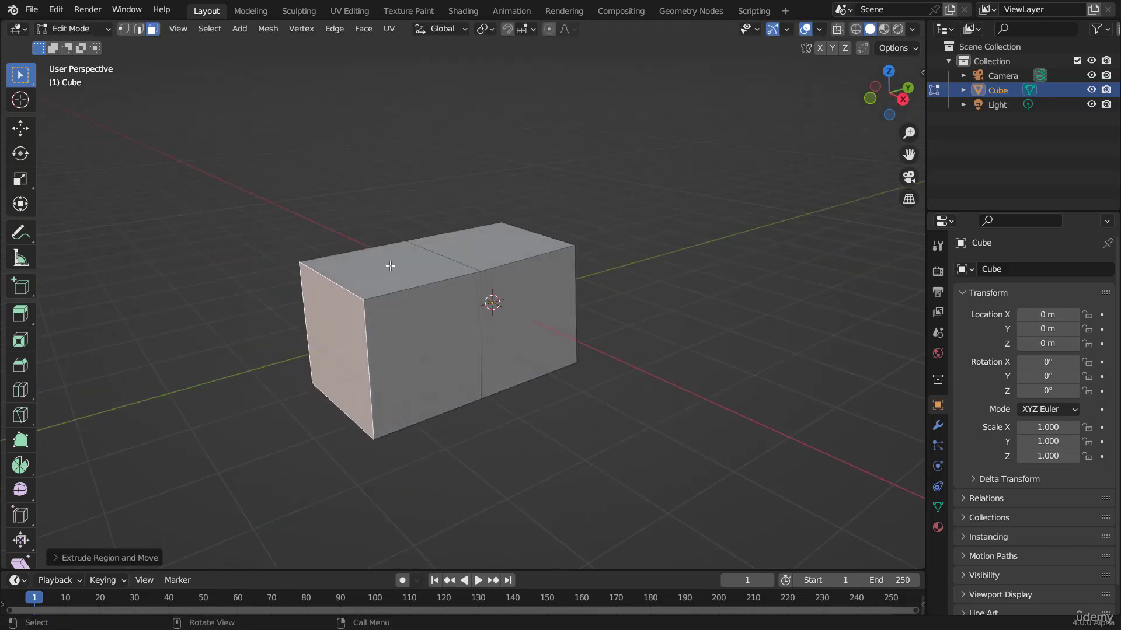
click(390, 266)
key(e)
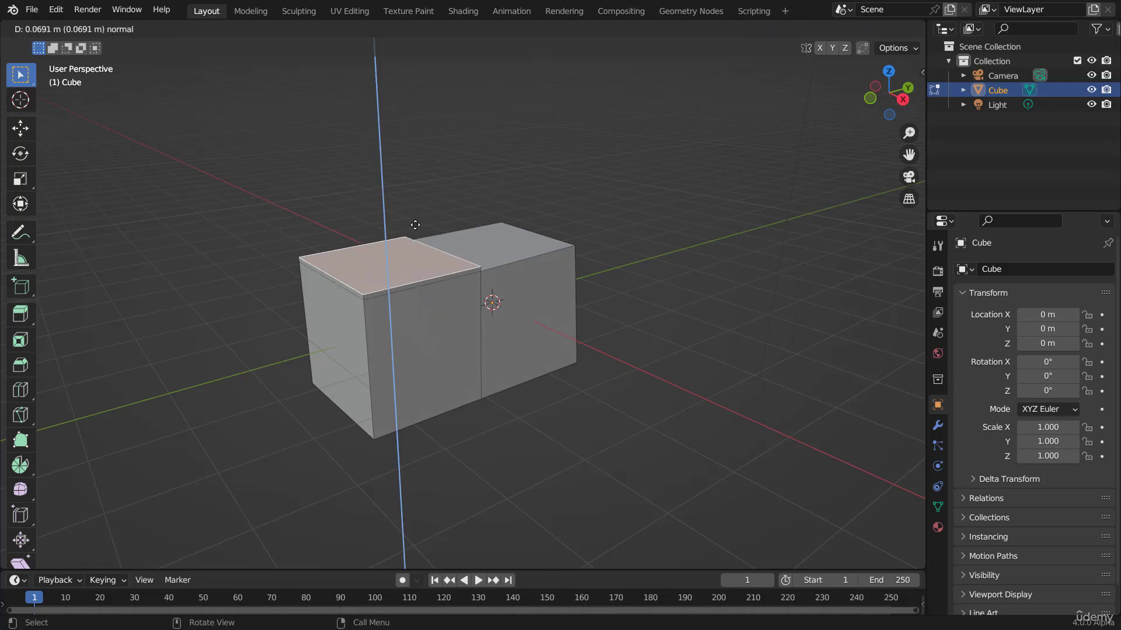
click(437, 226)
middle_drag(513, 337, 462, 347)
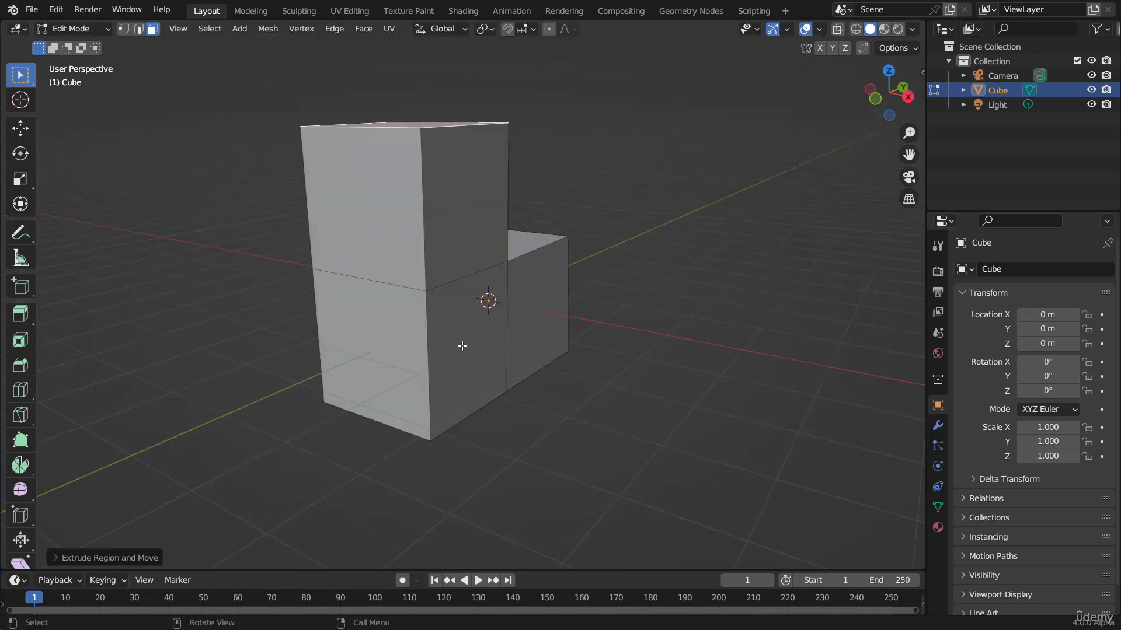
Step: Select the lower block's front face and extrude it outward about one cube length
click(462, 346)
key(e)
click(658, 354)
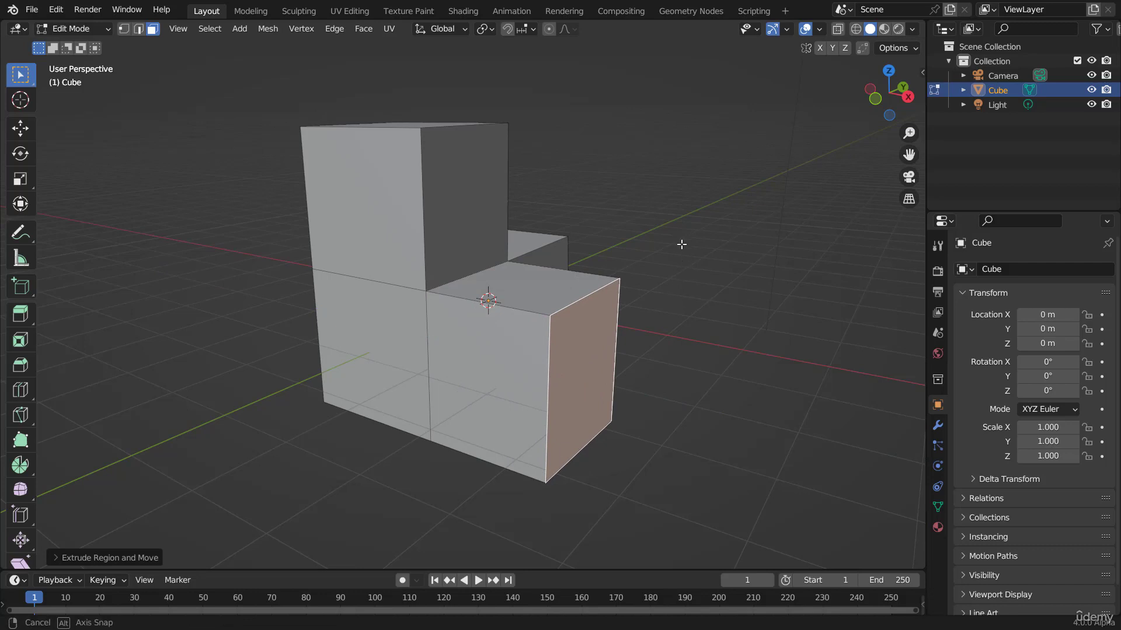
middle_drag(681, 243, 545, 252)
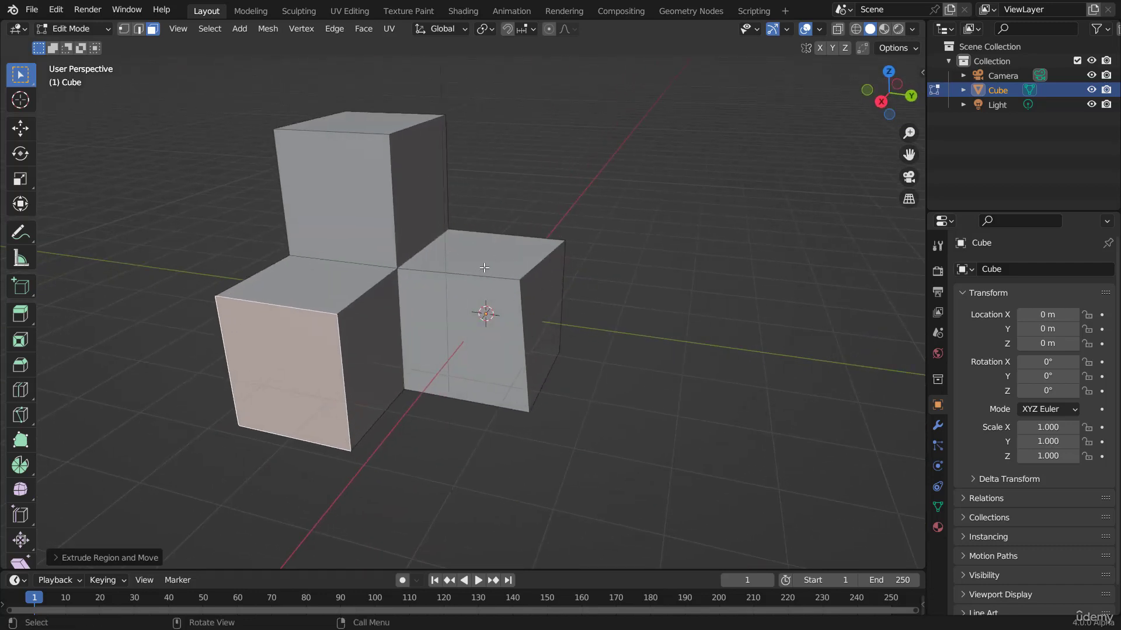
middle_drag(484, 268, 371, 220)
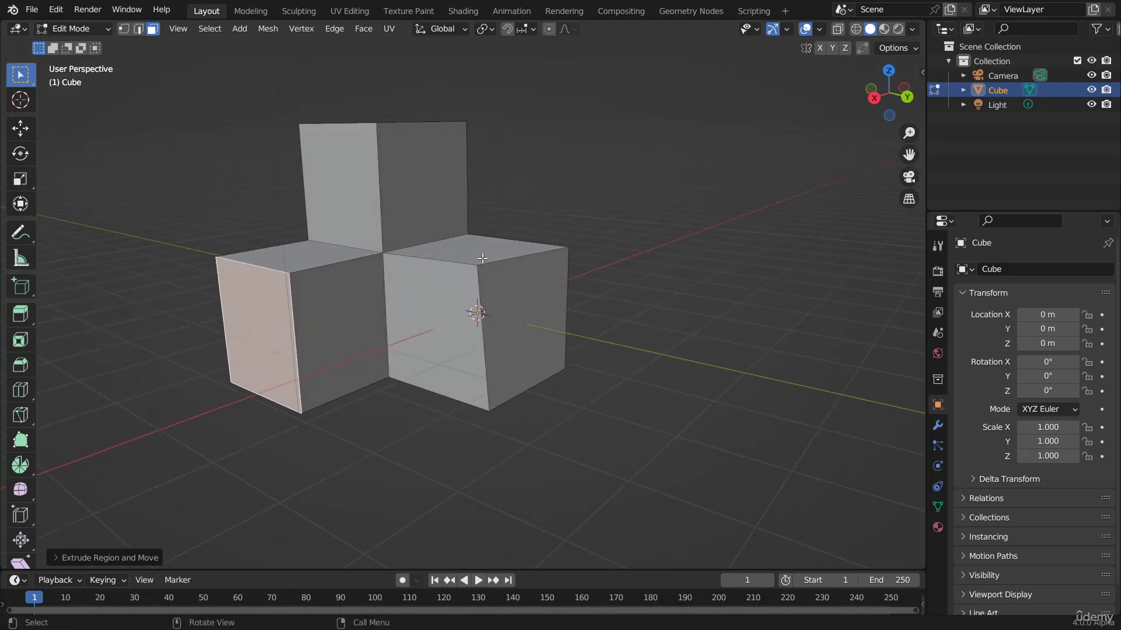
Step: Review the extruded shape in Object Mode and return to Edit Mode
key(Tab)
scroll(518, 331, down, 2)
mouse_move(488, 306)
middle_down()
mouse_move(517, 332)
mouse_move(486, 313)
middle_up()
scroll(517, 331, up, 3)
key(Tab)
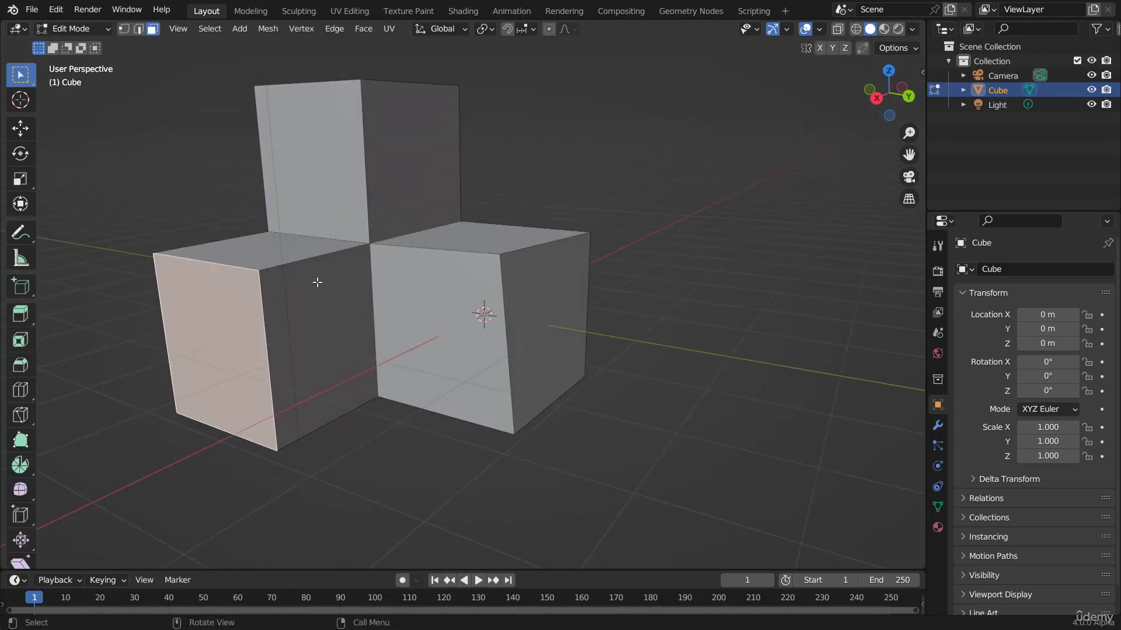
Step: Switch to vertex select mode and select the four corner vertices of the tall block's front face
middle_drag(317, 282, 538, 292)
click(480, 191)
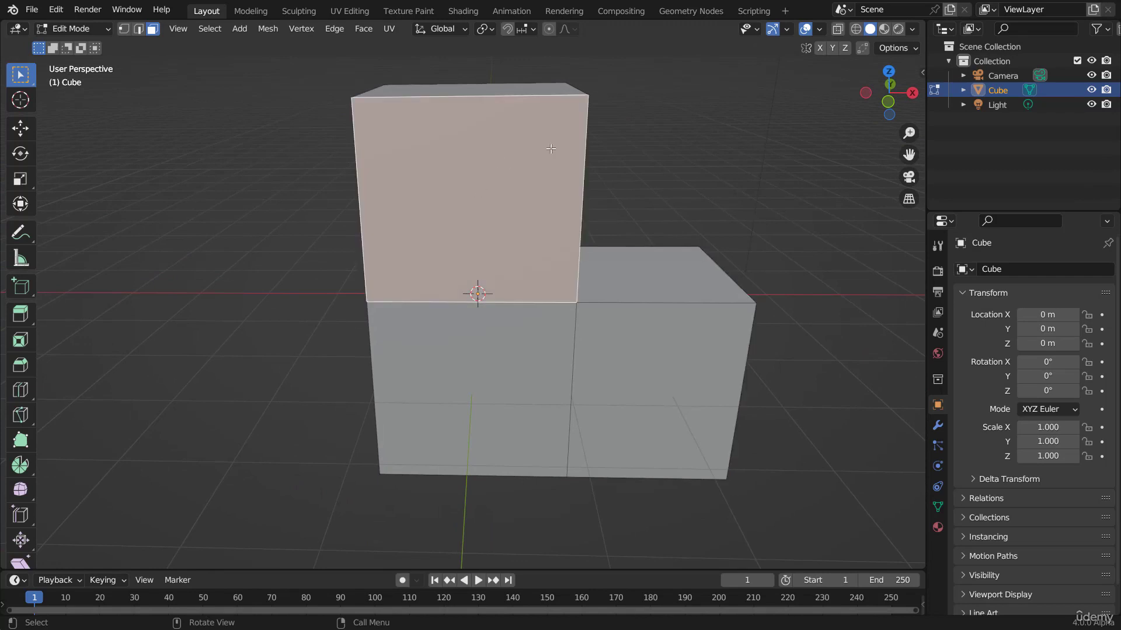
key(1)
click(587, 94)
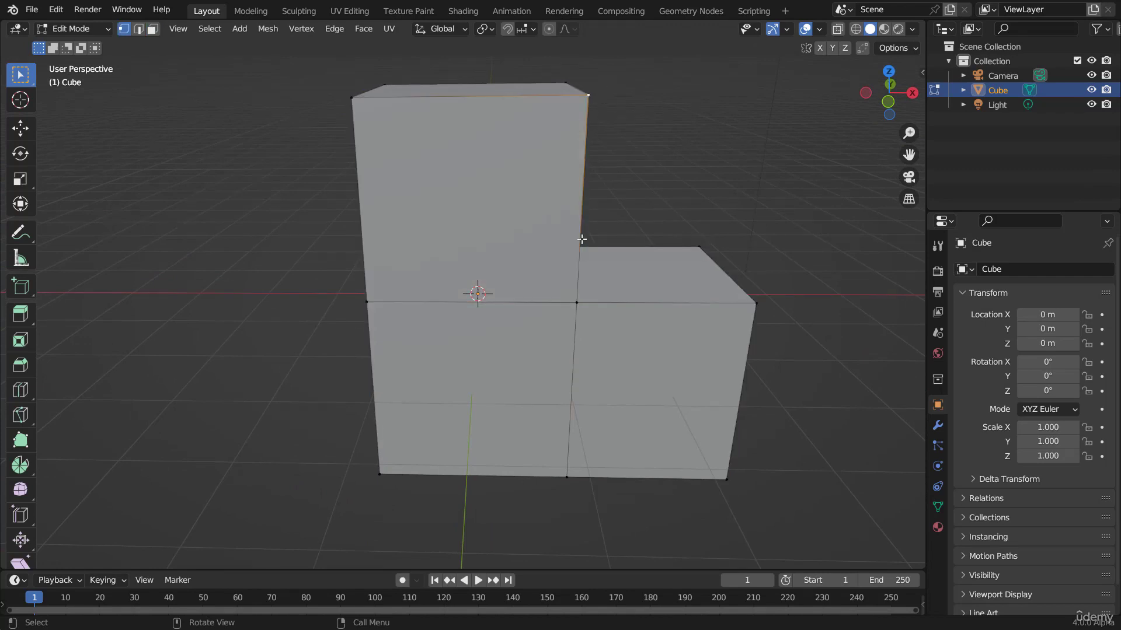
shift+click(577, 302)
shift+click(369, 300)
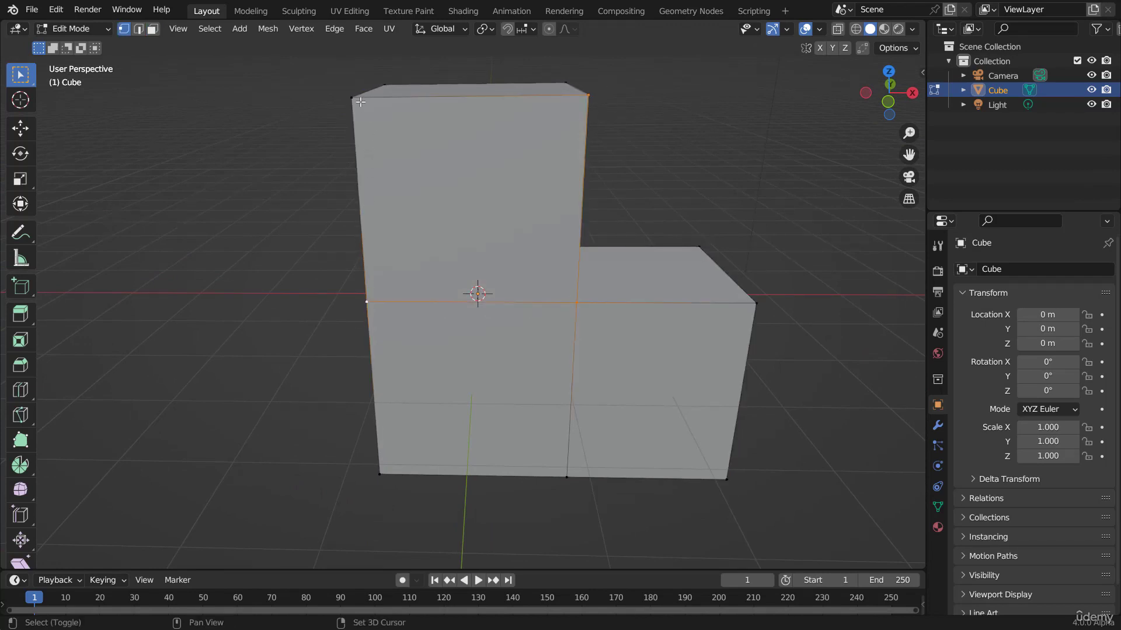
shift+click(357, 104)
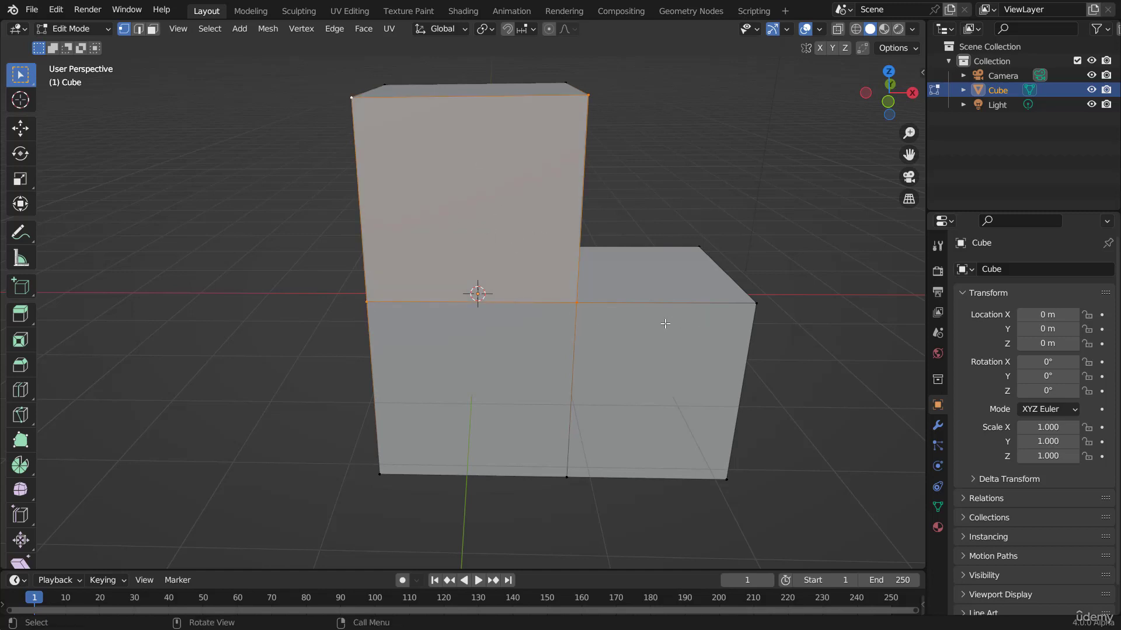
Step: Select the four corner vertices of the front block's outer face one by one
middle_drag(666, 323, 601, 330)
shift+click(621, 313)
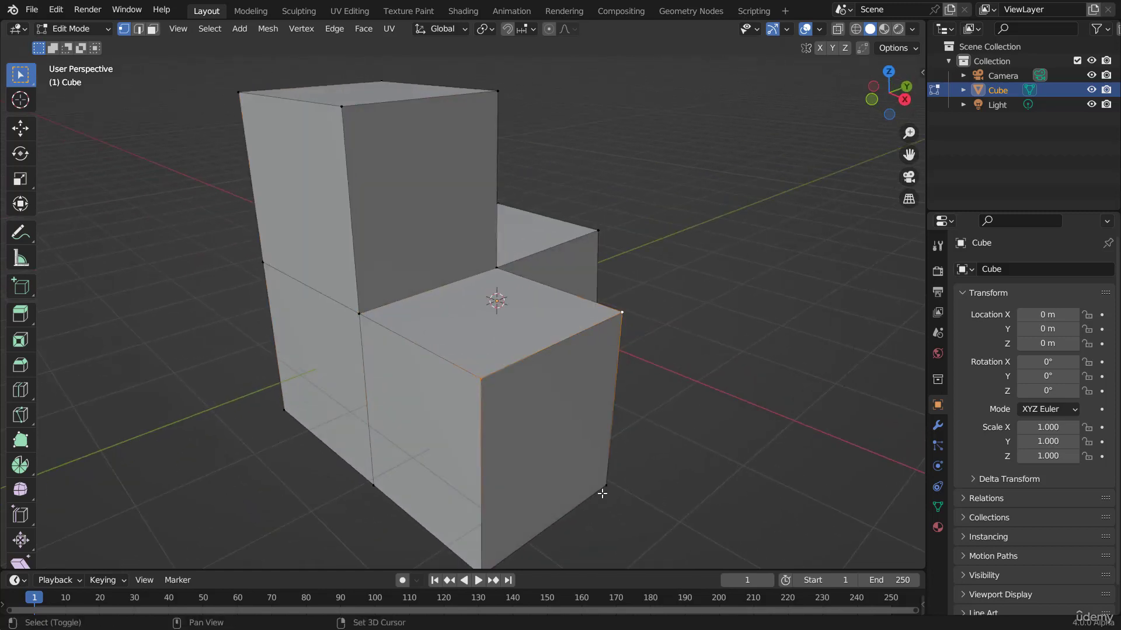
scroll(538, 496, down, 3)
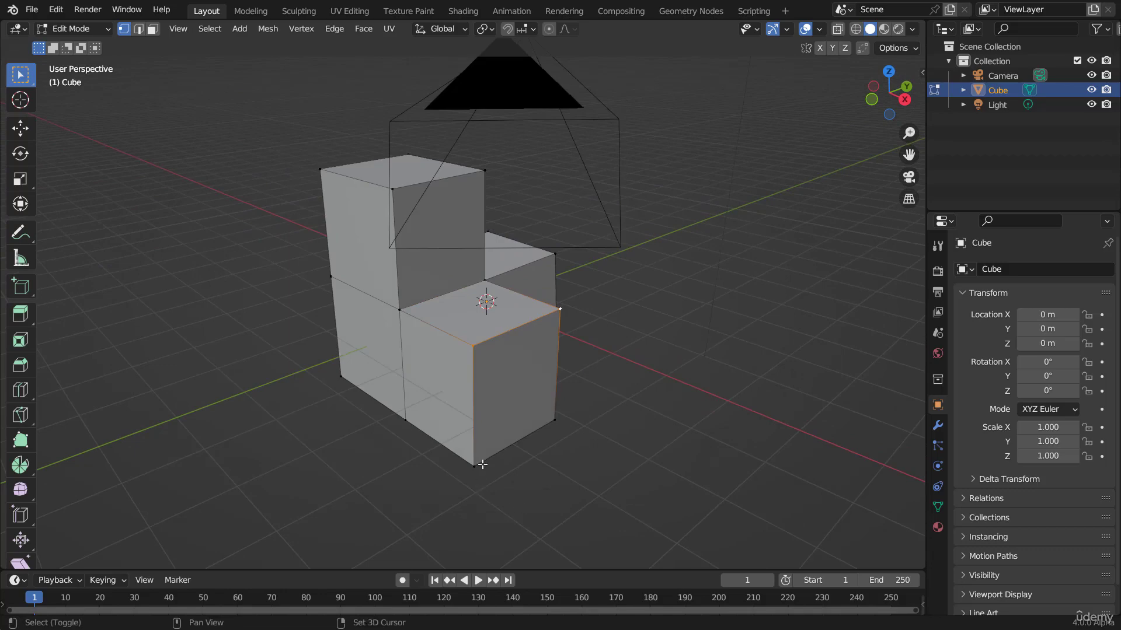
shift+click(474, 465)
middle_drag(482, 465, 561, 413)
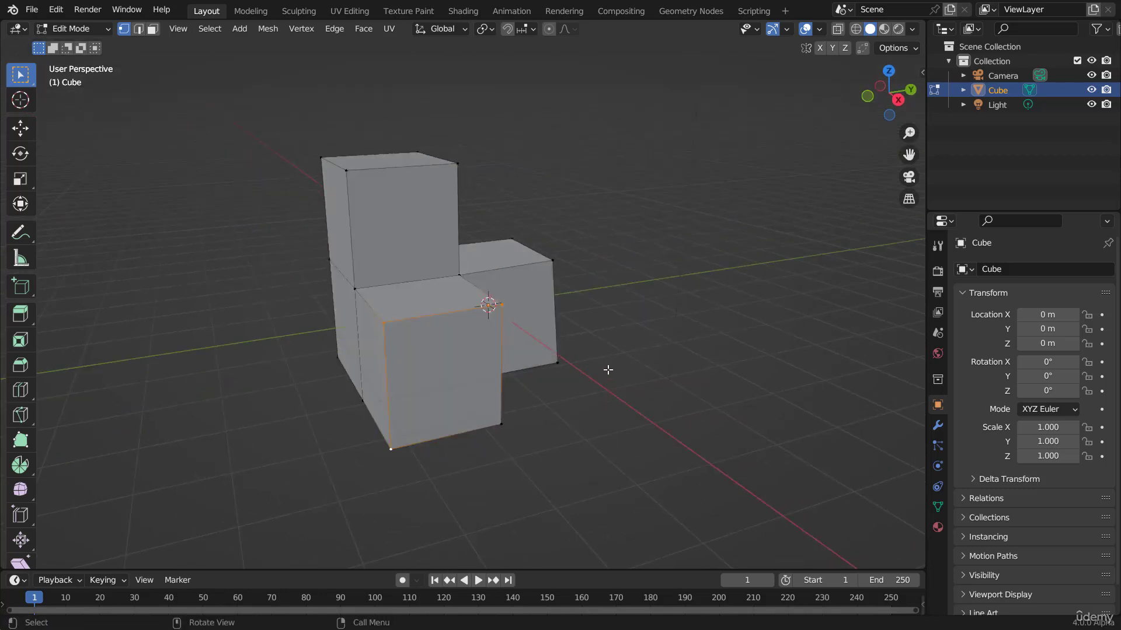
scroll(608, 369, up, 2)
shift+click(512, 456)
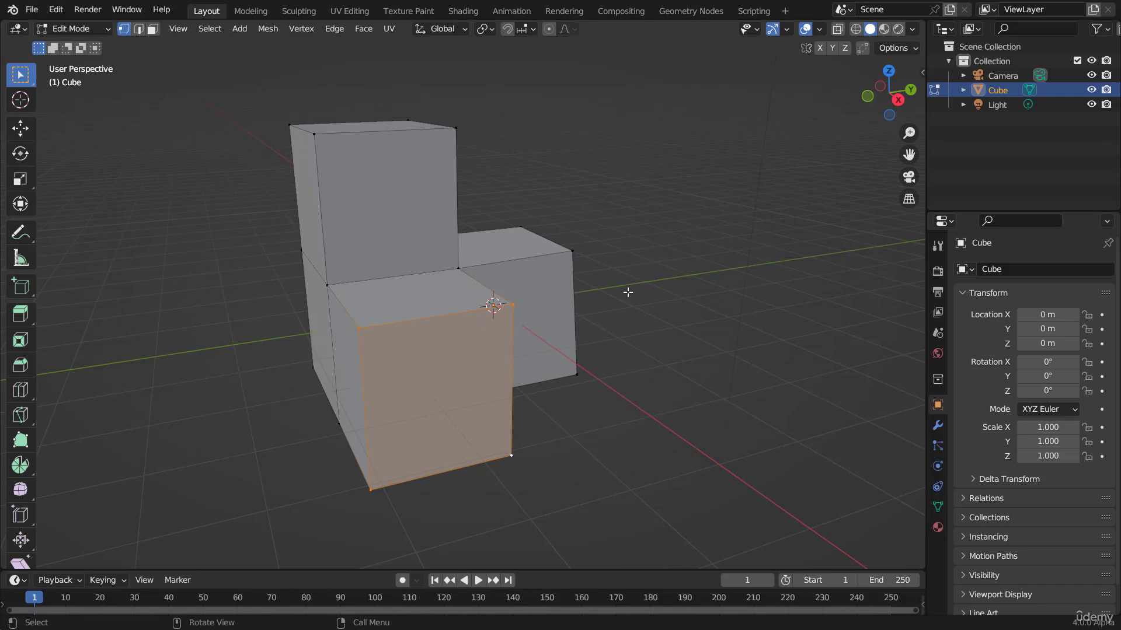
Step: Return to Object Mode and add a UV Sphere to the scene
middle_drag(628, 292, 560, 305)
key(Tab)
shift+middle_drag(629, 308, 513, 272)
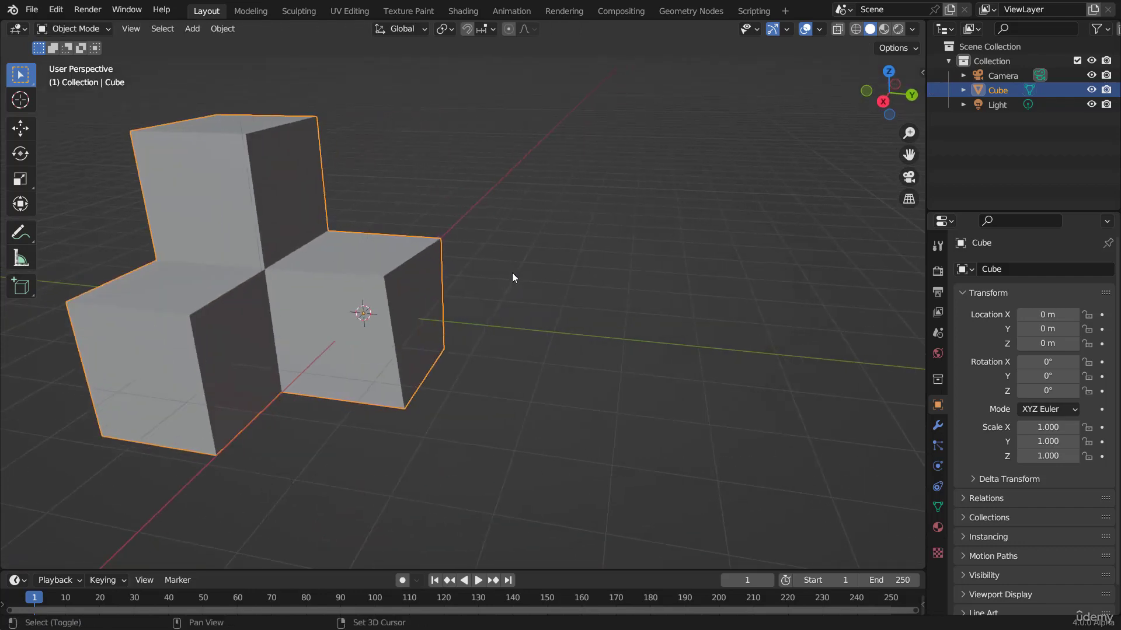
key(shift+a)
mouse_move(512, 275)
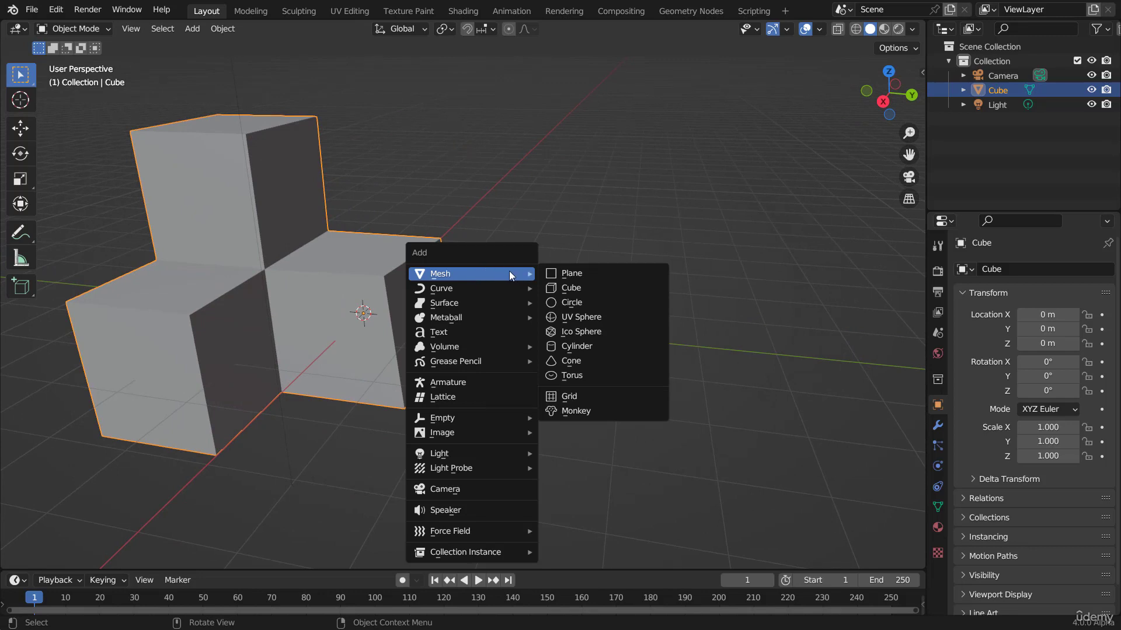
click(604, 317)
Step: Move the sphere along the Y axis to about 4.19 m
key(g)
key(x)
key(y)
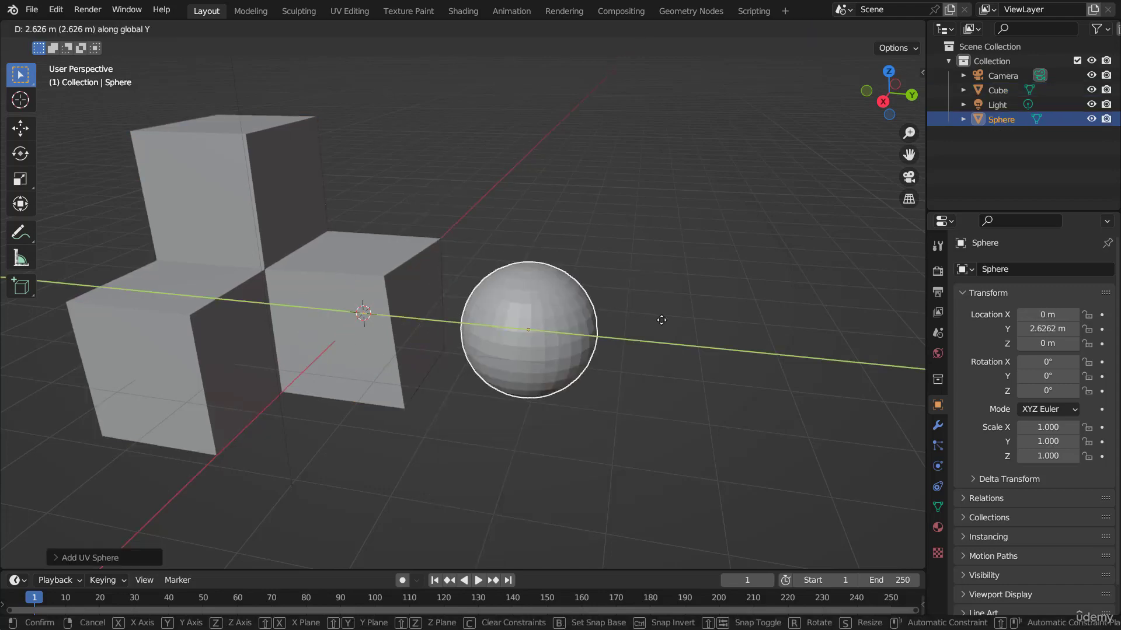
click(629, 309)
Step: Frame the sphere, enter Edit Mode in vertex select mode, and select individual vertices on its front
key(KP_Decimal)
key(Tab)
scroll(584, 279, up, 5)
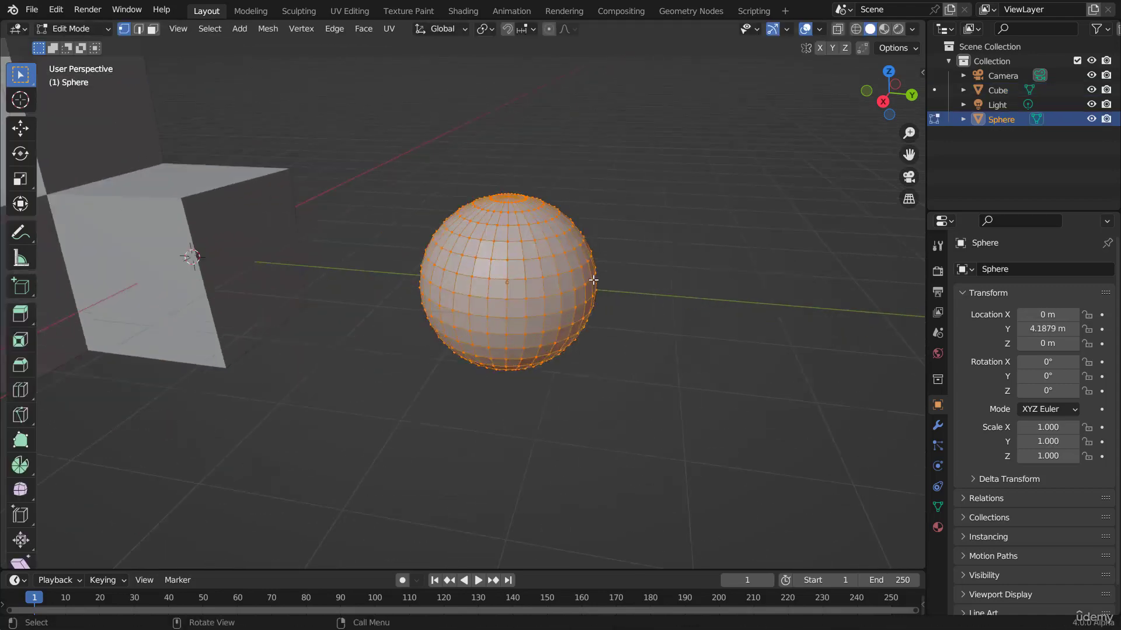
shift+middle_drag(606, 263, 509, 262)
scroll(510, 271, up, 2)
key(3)
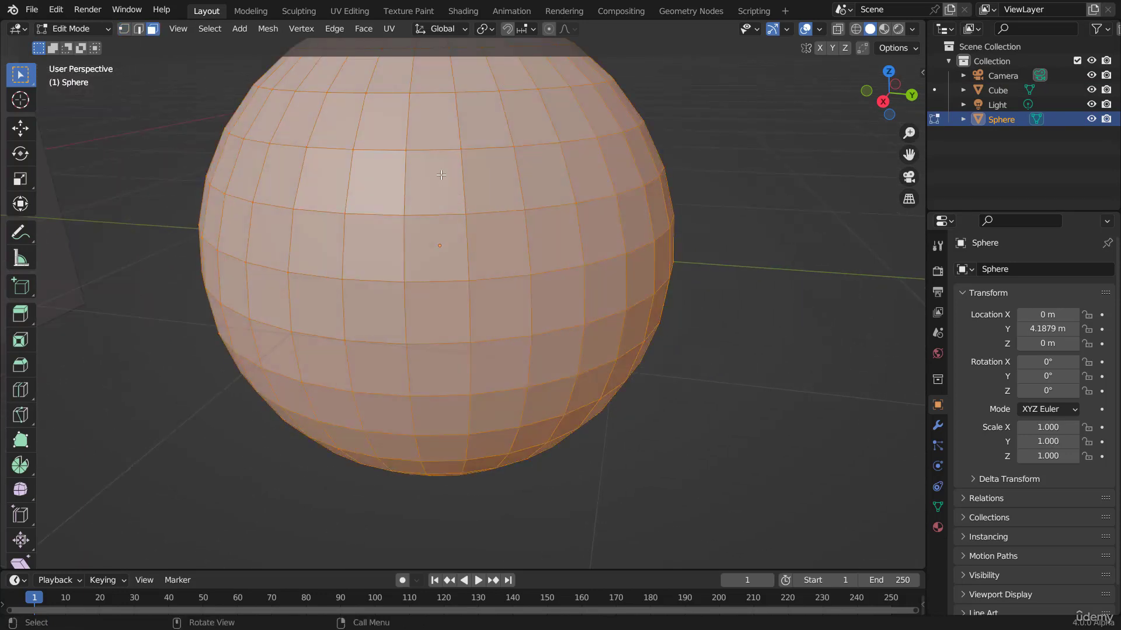
key(1)
click(458, 207)
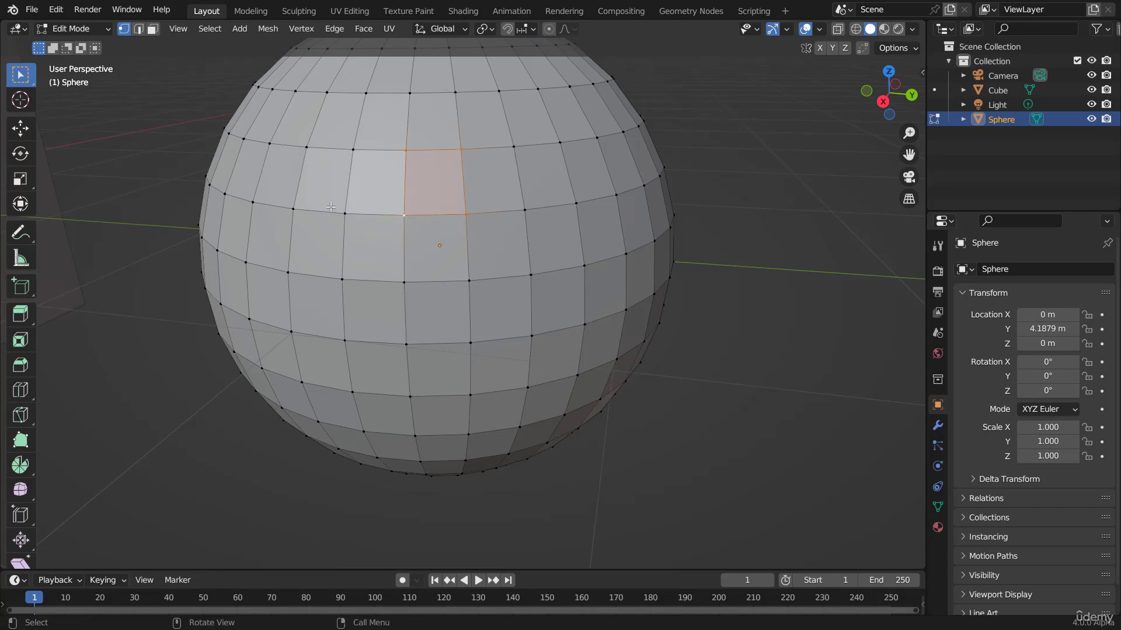
click(405, 217)
shift+click(409, 282)
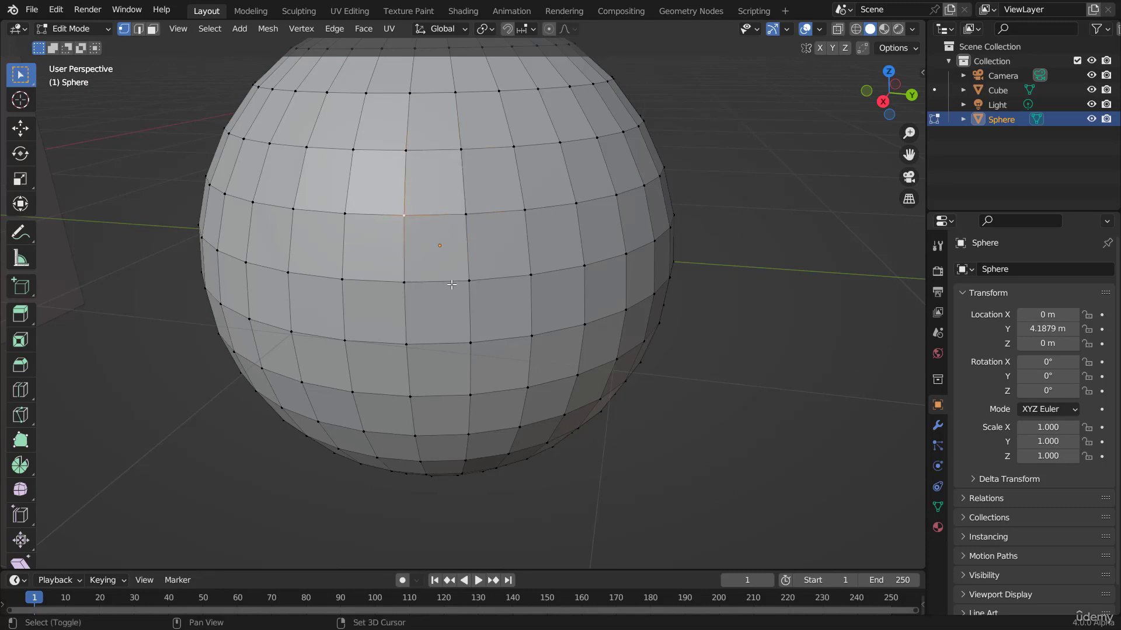
shift+click(461, 208)
Step: Select vertices around the sphere's top pole, deselect all, and select a single vertex again
scroll(470, 154, down, 2)
middle_drag(471, 154, 464, 230)
scroll(463, 275, up, 3)
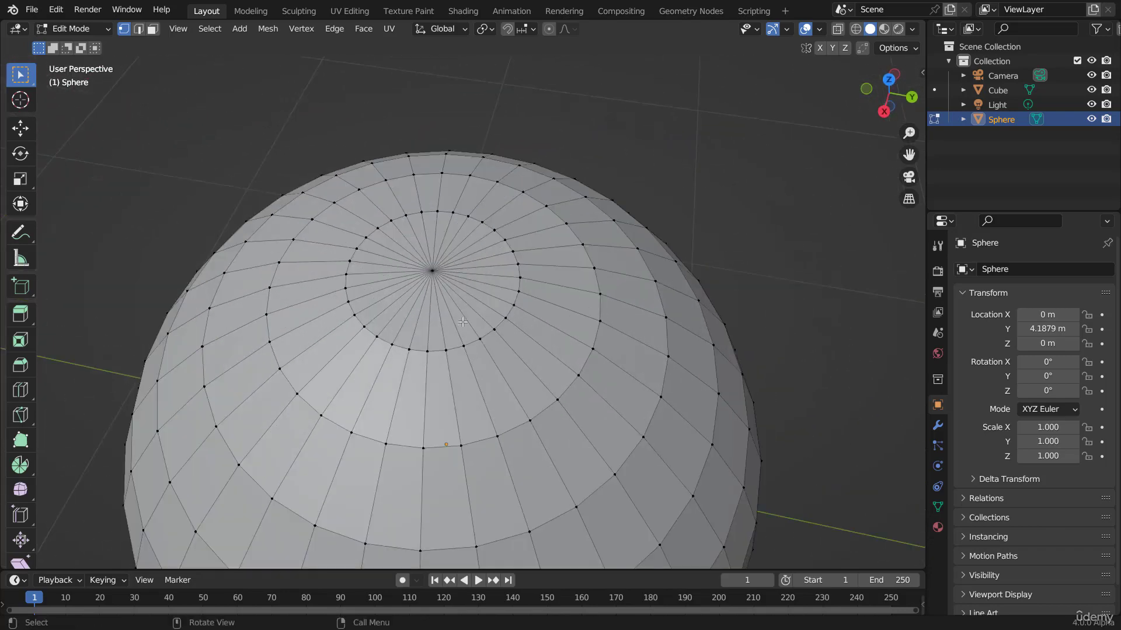
shift+click(464, 346)
shift+click(446, 351)
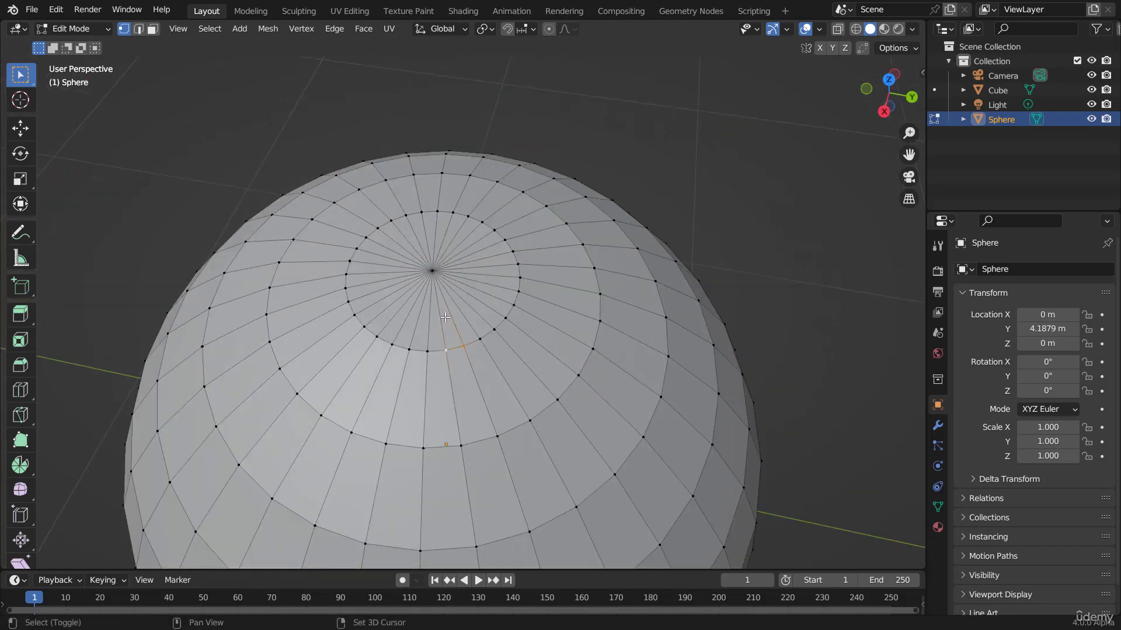
shift+click(431, 268)
key(alt+a)
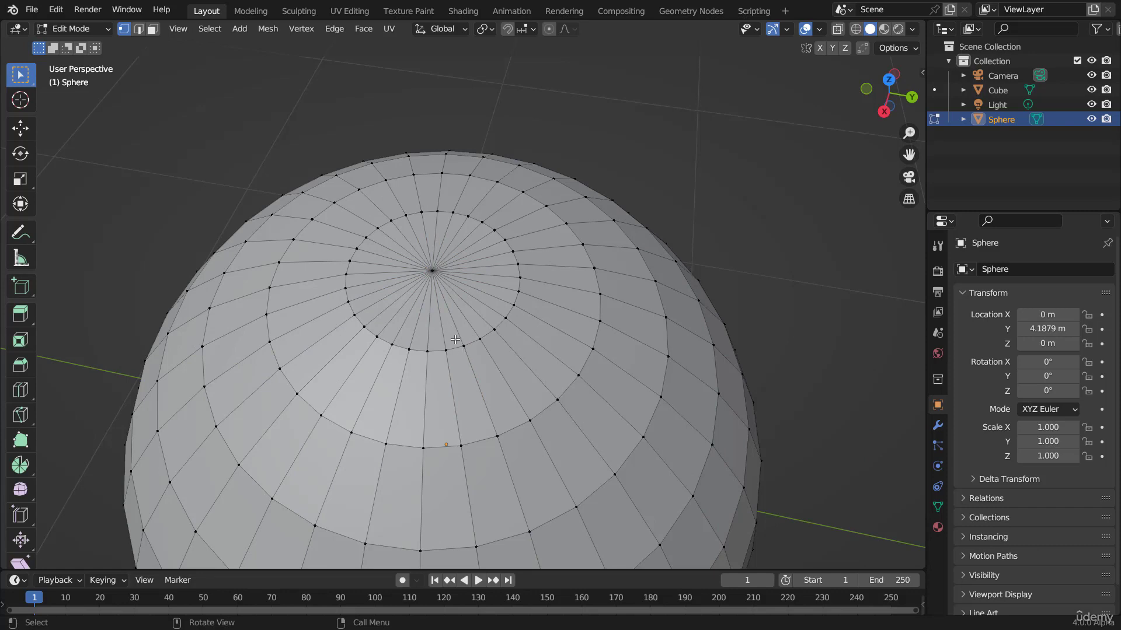
click(464, 346)
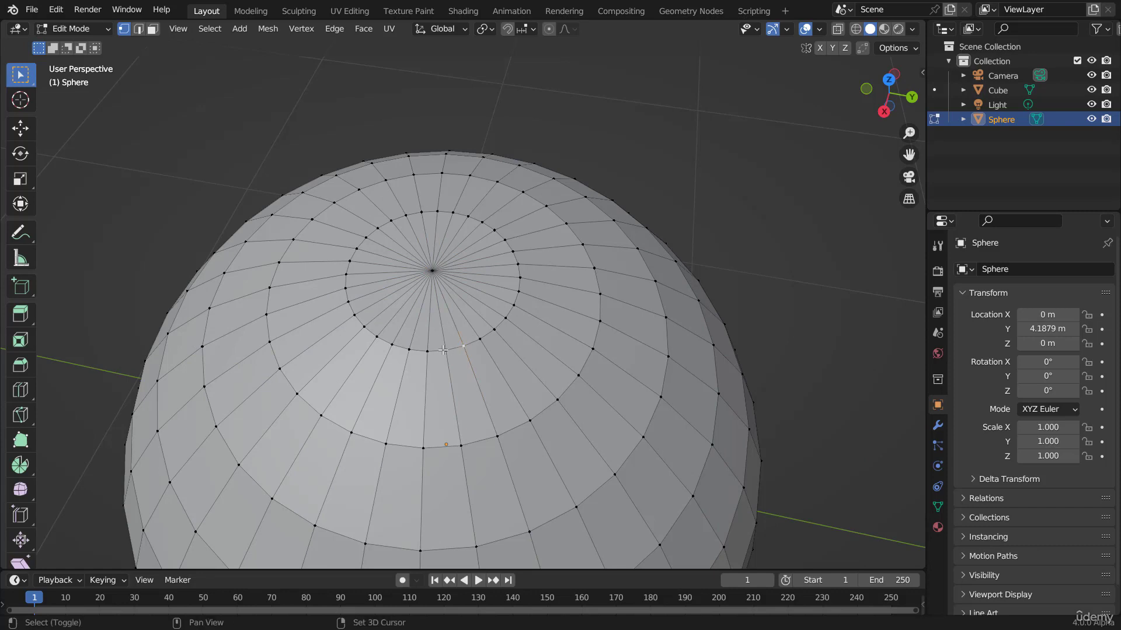
Step: Select the sphere's top pole vertex together with a couple of vertices just below it
shift+click(432, 268)
click(406, 346)
shift+click(393, 344)
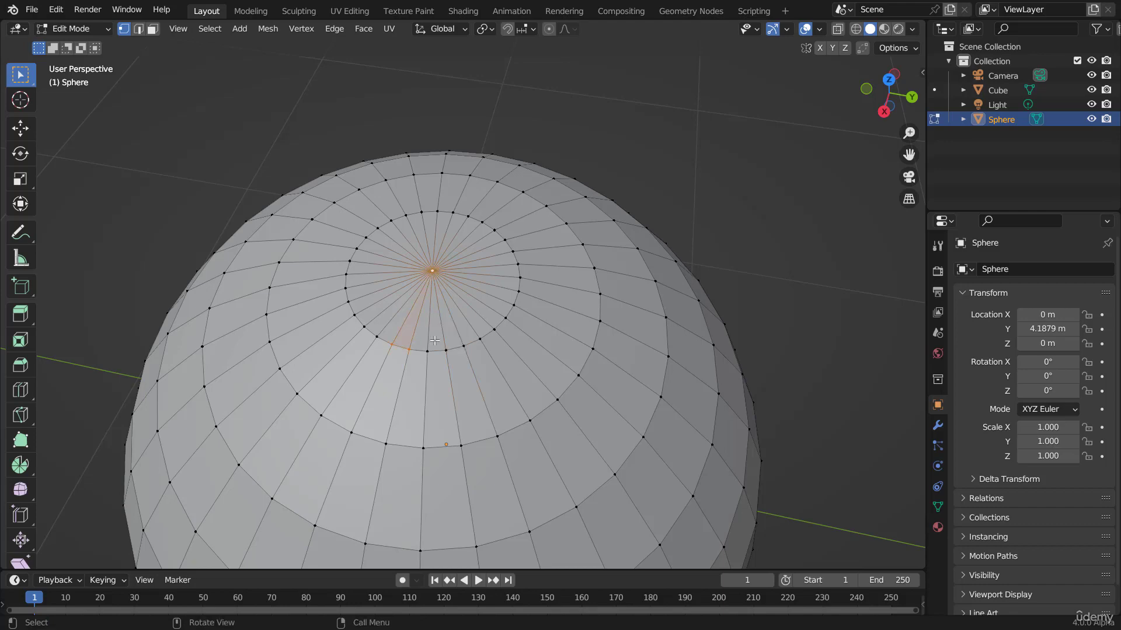
scroll(433, 340, down, 6)
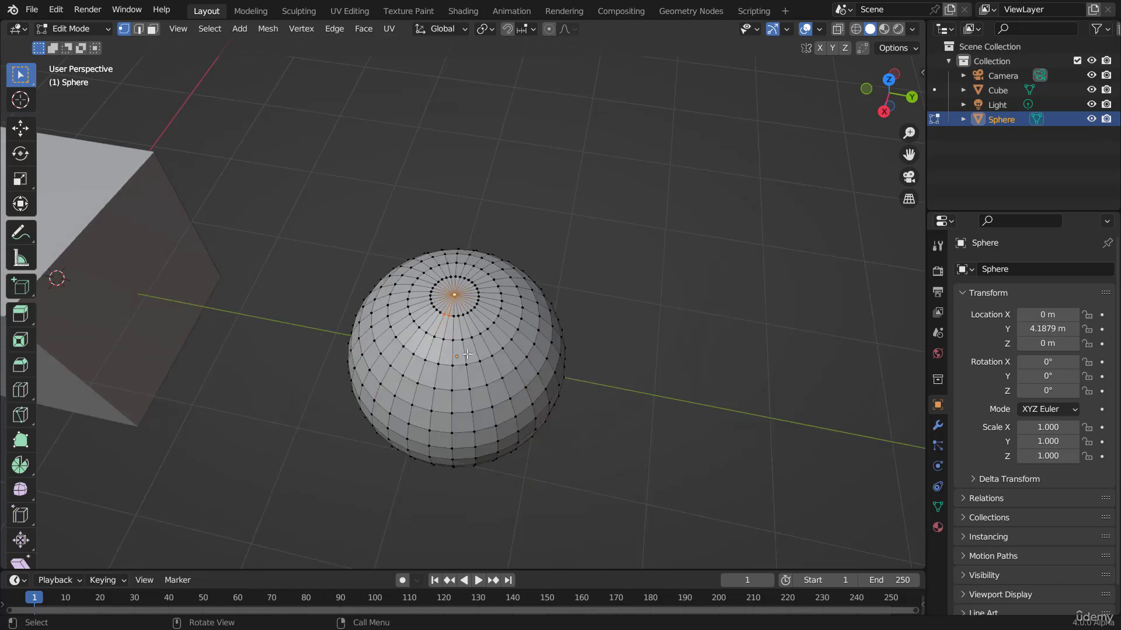
scroll(467, 355, up, 5)
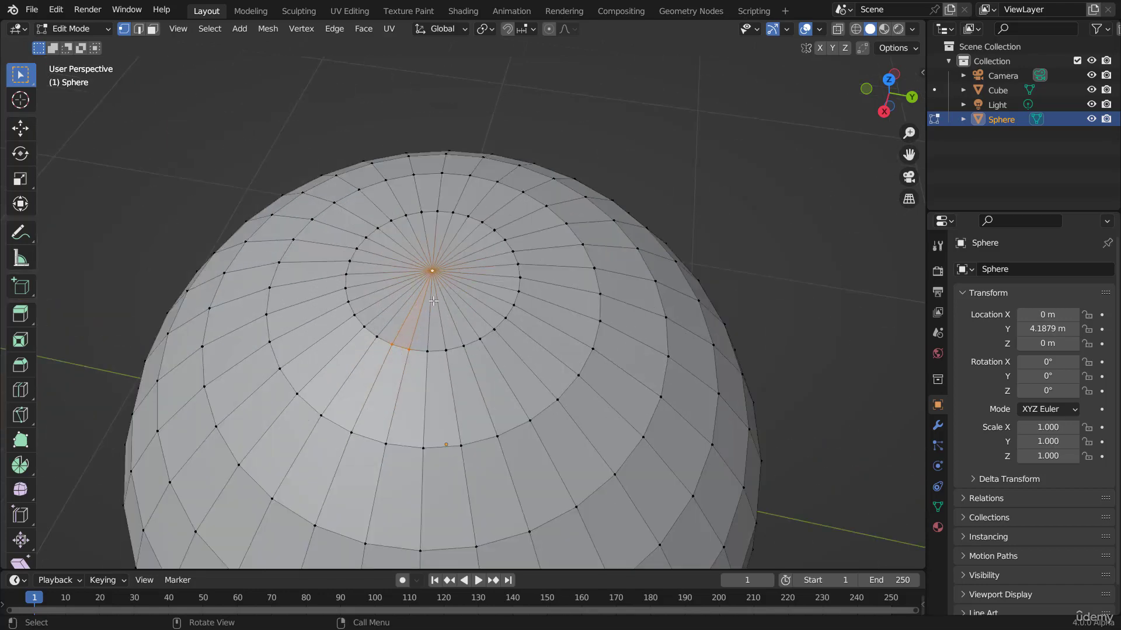
Step: Examine the sphere's mesh from different angles while toggling in and out of Edit Mode
key(Tab)
scroll(506, 388, down, 5)
middle_drag(506, 388, 496, 339)
scroll(485, 315, up, 6)
key(Tab)
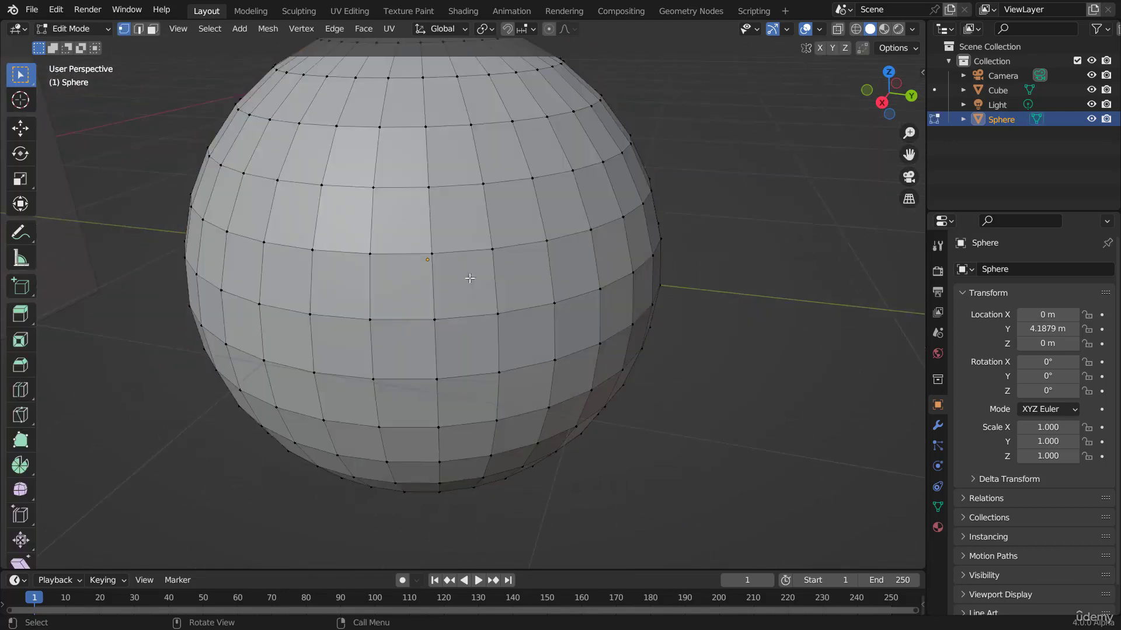
middle_drag(449, 183, 475, 263)
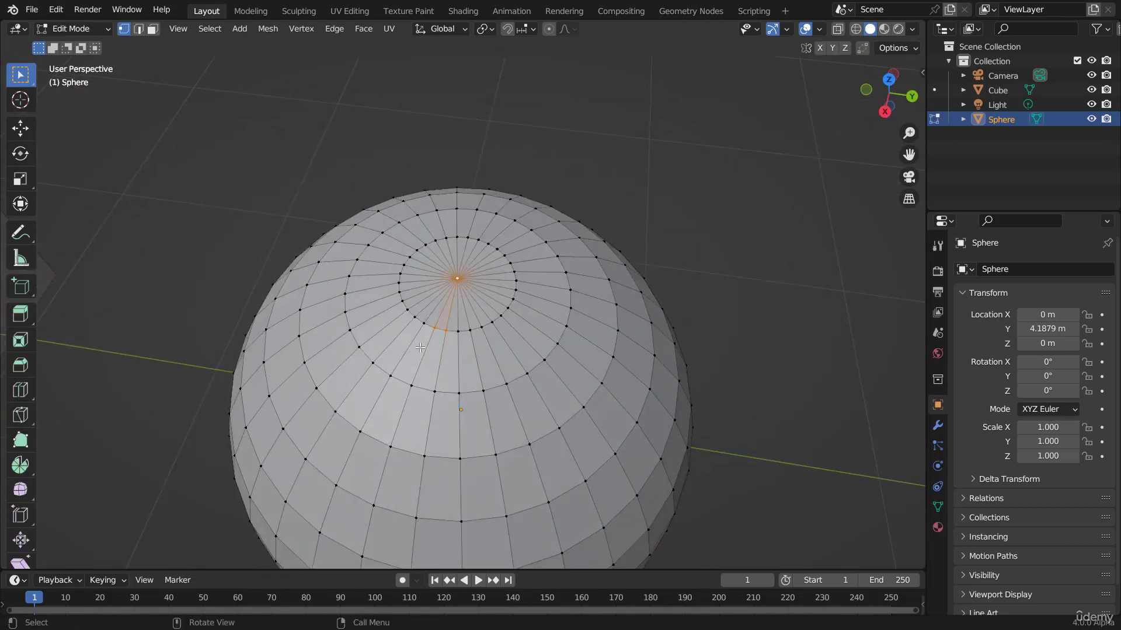
scroll(438, 356, down, 5)
scroll(480, 320, up, 5)
Step: Return to Object Mode and add a new cube mesh to the scene
key(Tab)
scroll(461, 373, down, 6)
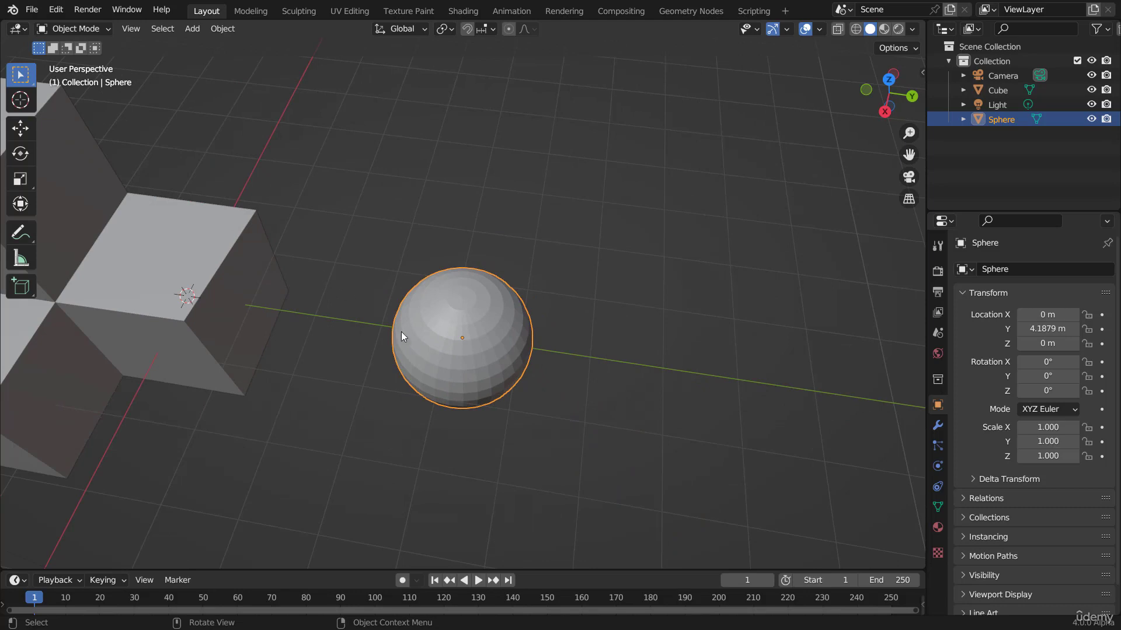
middle_drag(523, 369, 512, 314)
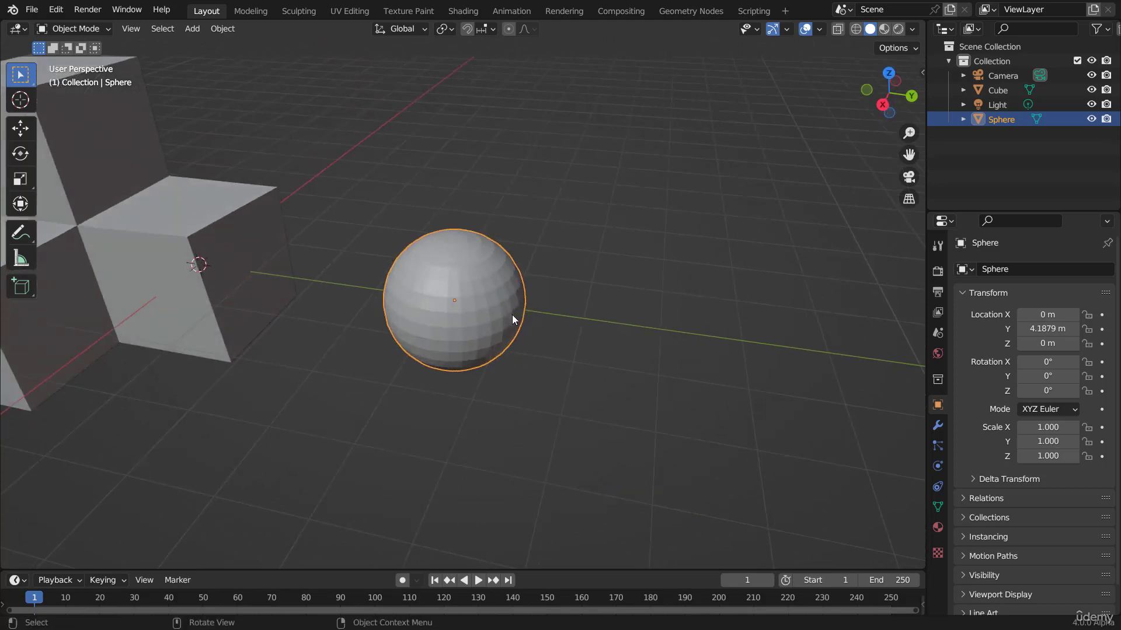
key(shift+a)
mouse_move(433, 244)
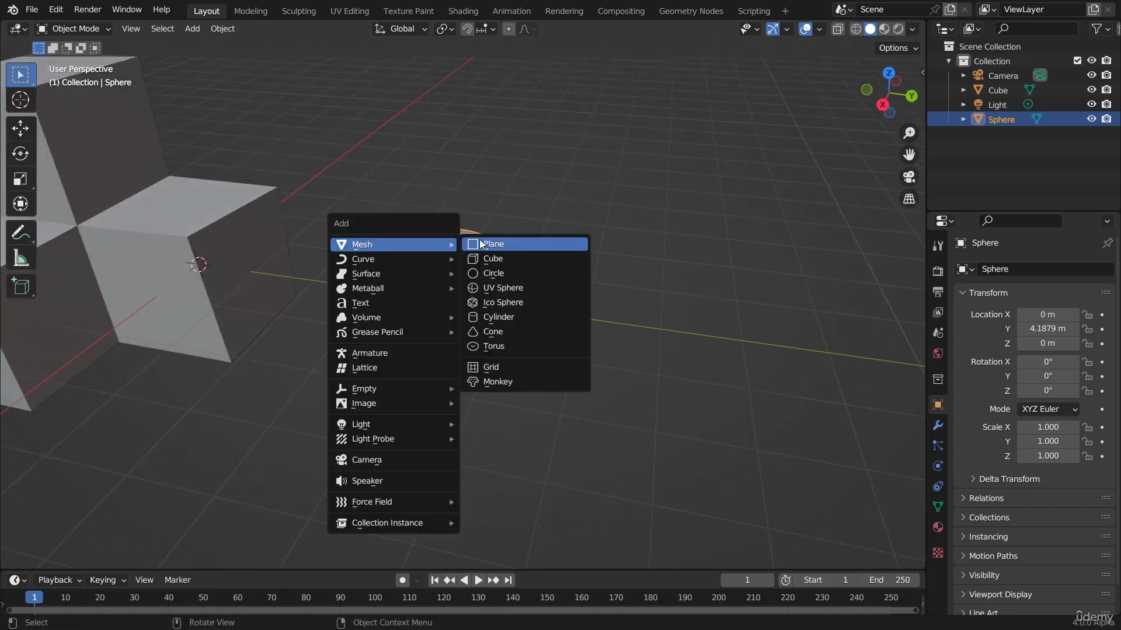
click(496, 259)
Step: Move the new cube along the Y axis to about 7.83 m
key(g)
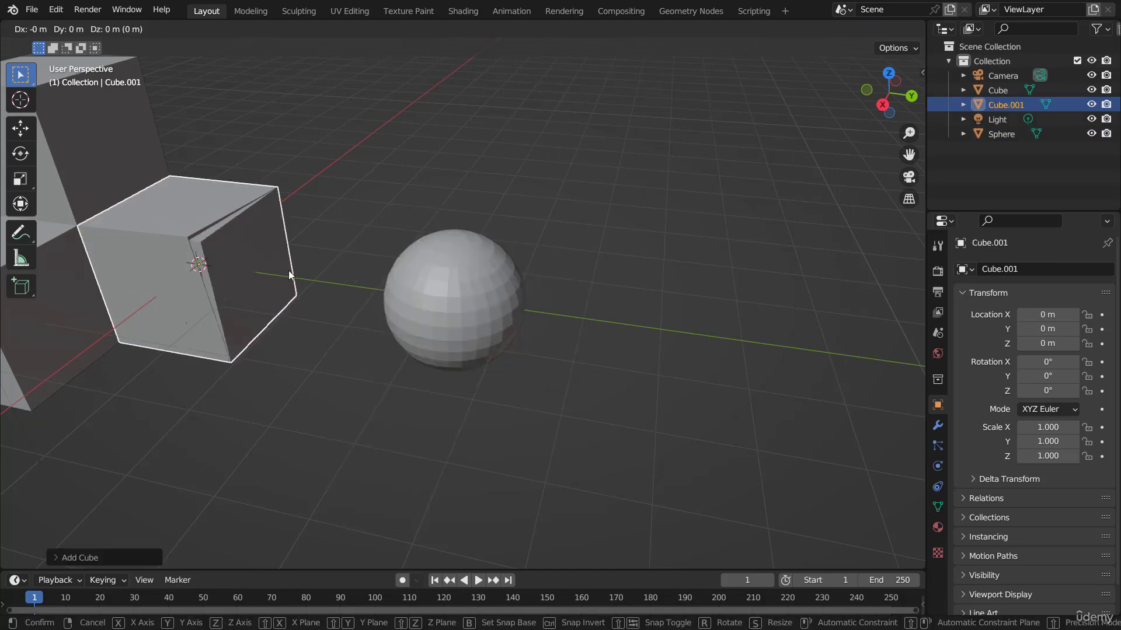
key(y)
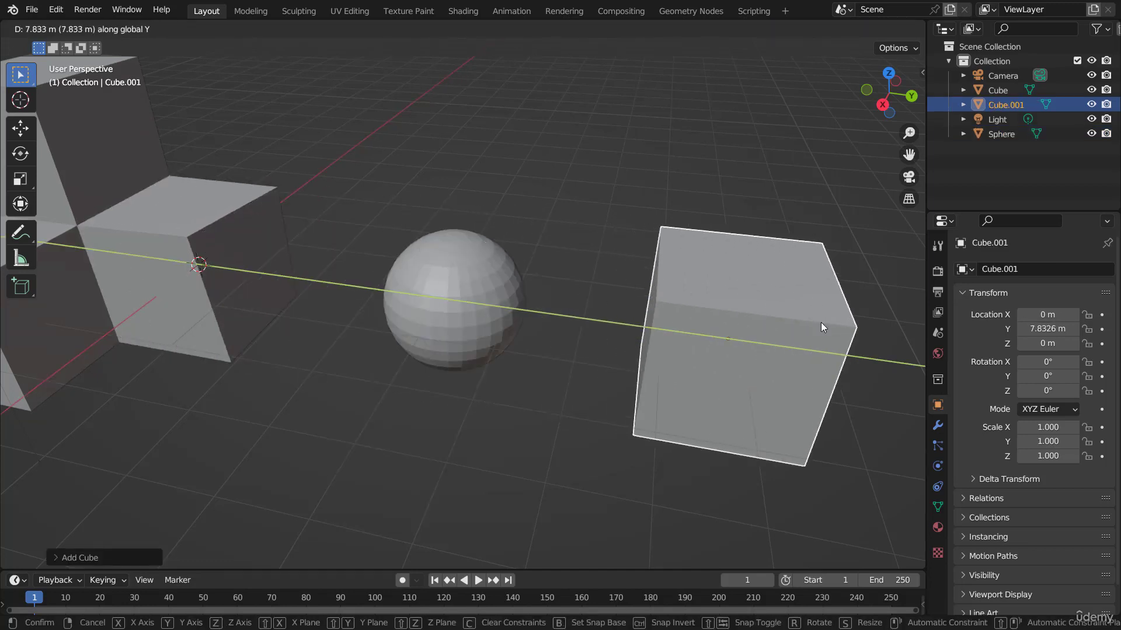
click(820, 322)
Step: Add a Subdivision Surface modifier to the new cube
click(938, 426)
click(1004, 265)
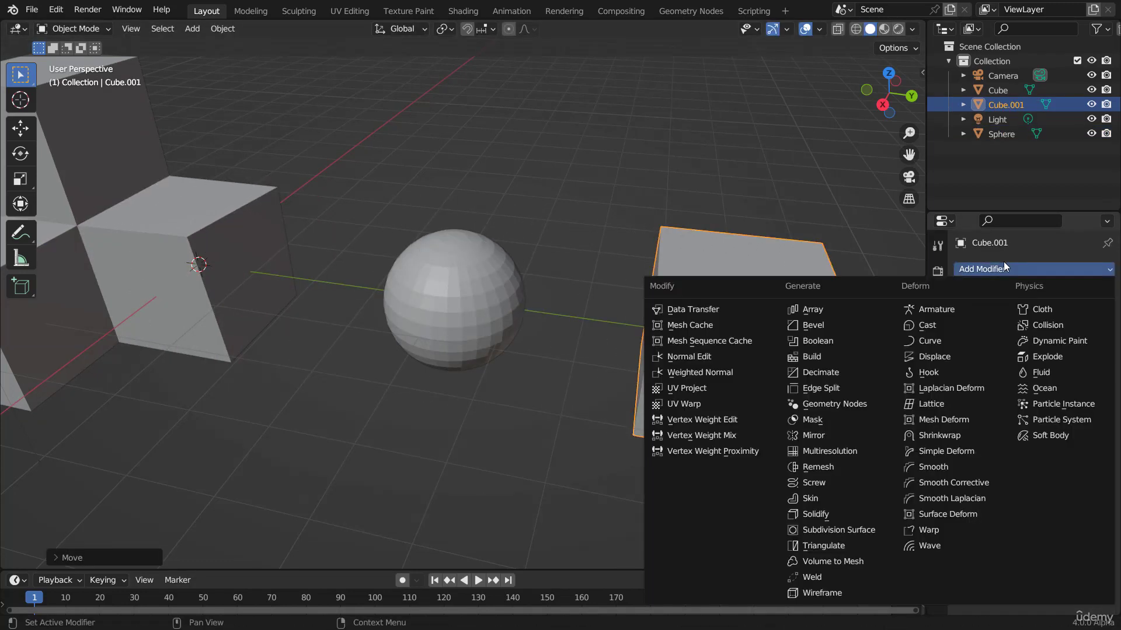
click(829, 528)
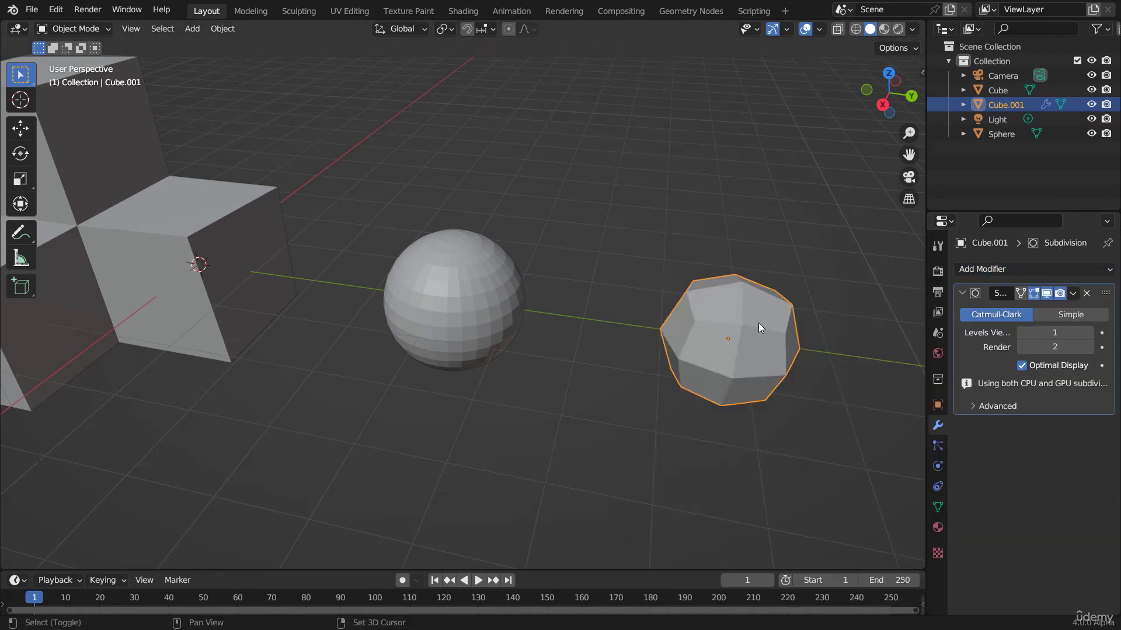
Step: Raise the Subdivision modifier's viewport levels to 3
middle_drag(759, 324, 727, 309)
click(1089, 333)
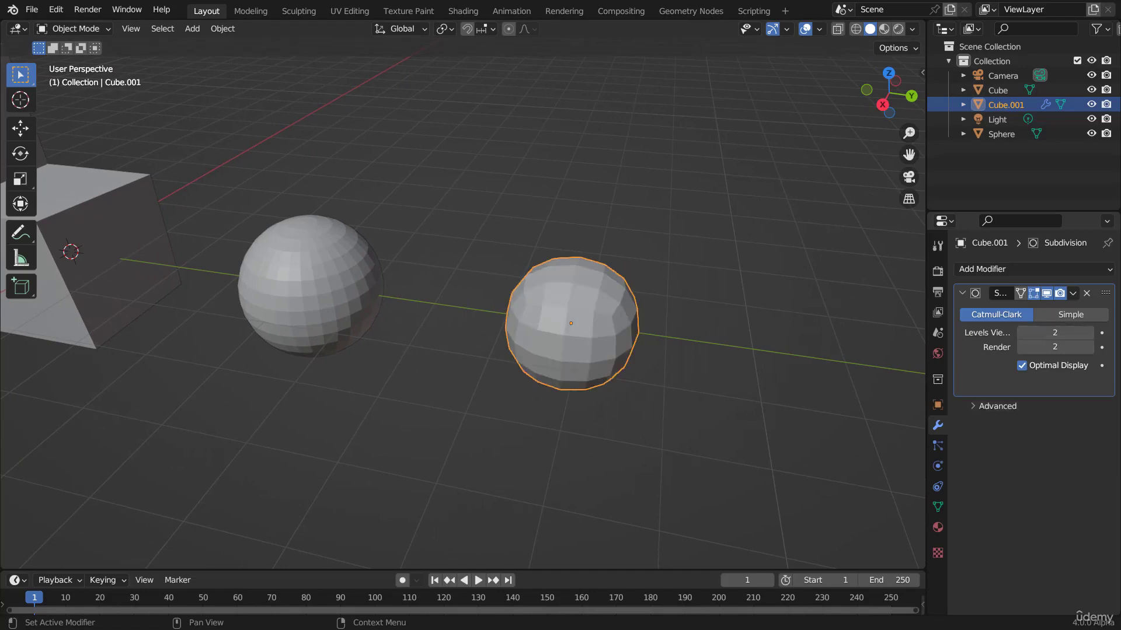
click(1090, 333)
Step: Apply the Subdivision modifier to the cube
scroll(643, 331, up, 6)
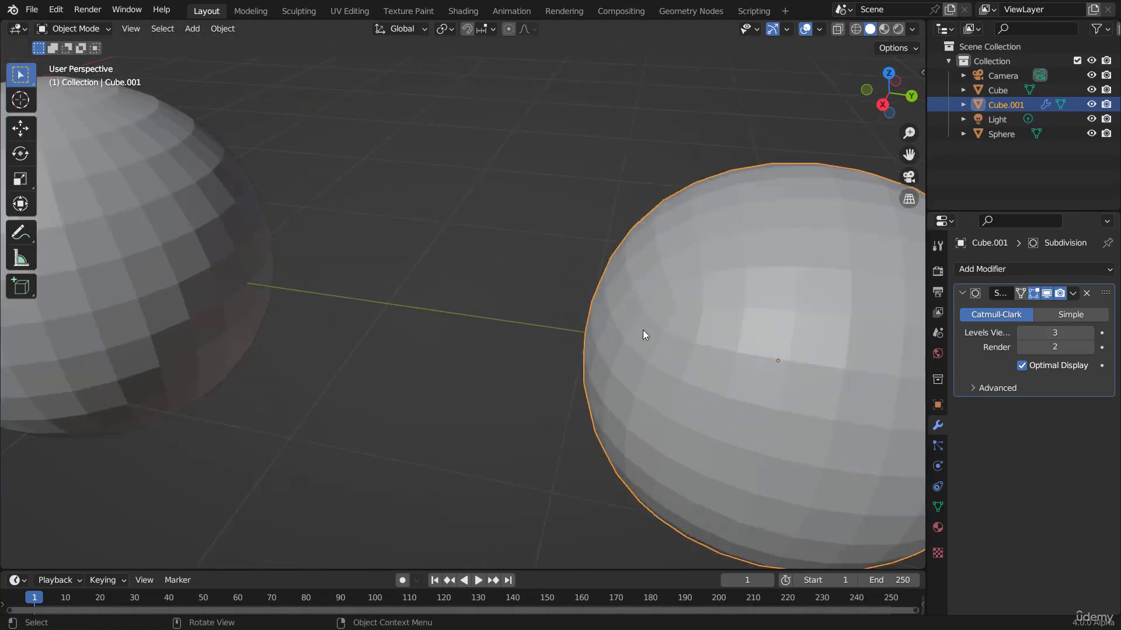
scroll(642, 330, down, 6)
middle_drag(625, 338, 581, 321)
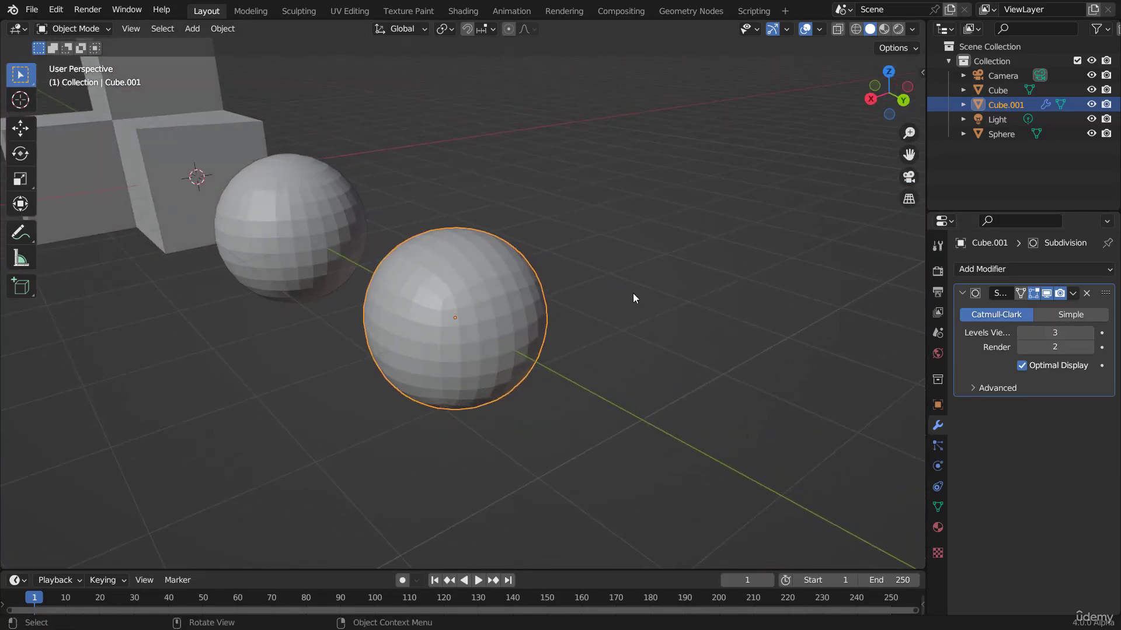
click(1072, 293)
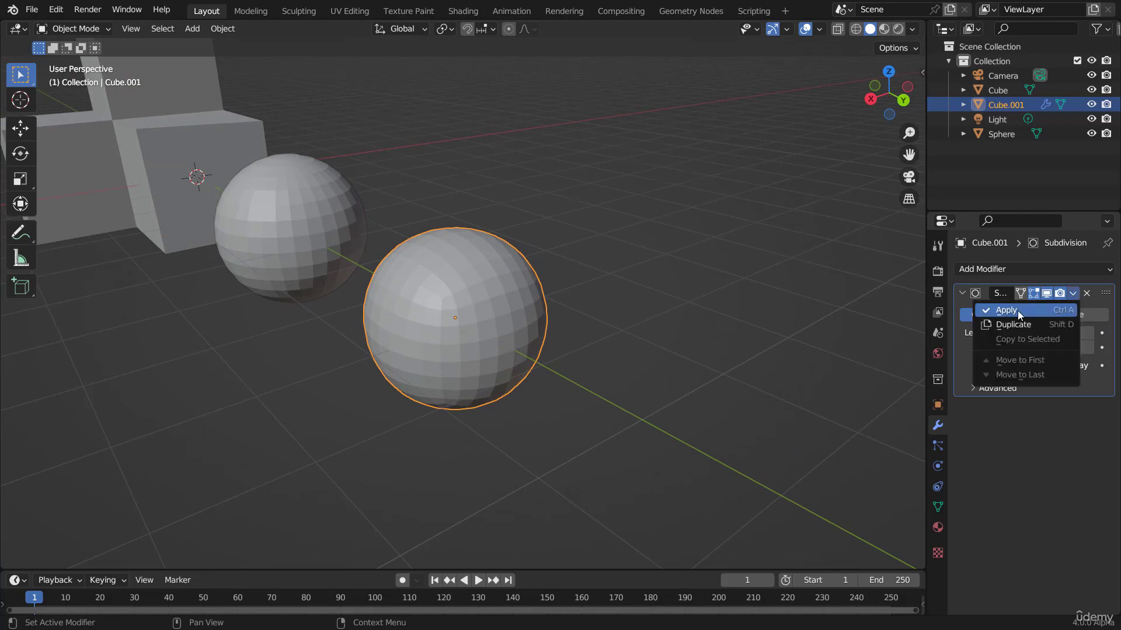
click(1017, 311)
Step: Enter Edit Mode on the subdivided cube and select vertices on its surface, switching between face and vertex selection
scroll(534, 293, up, 3)
key(Tab)
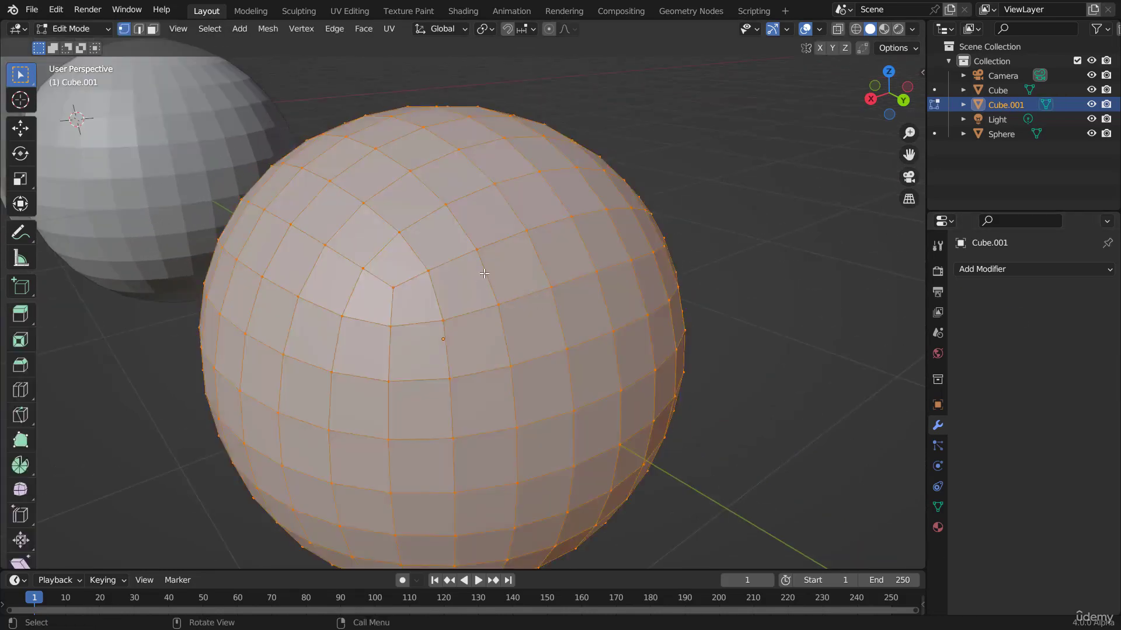
middle_drag(484, 273, 526, 276)
key(3)
scroll(555, 278, up, 3)
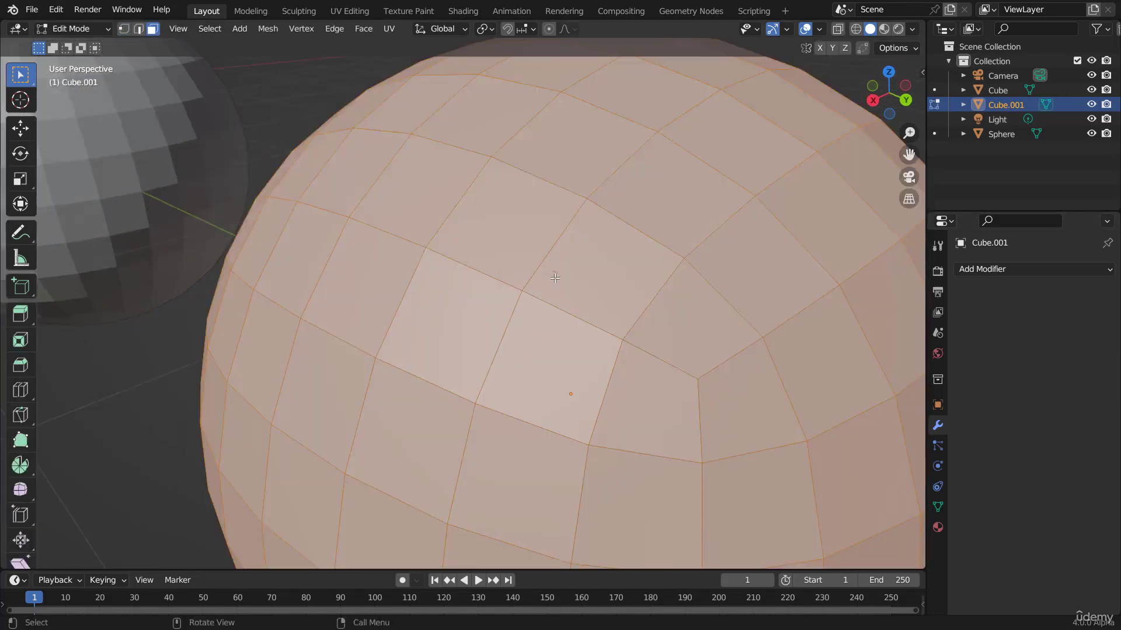
key(1)
click(606, 182)
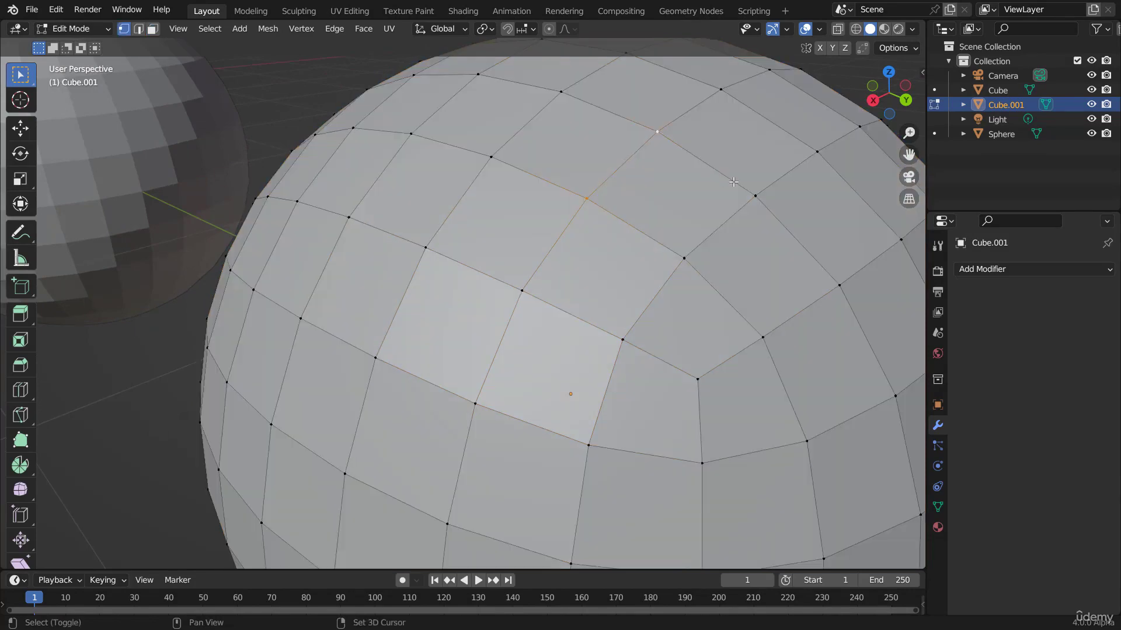
shift+click(682, 252)
scroll(612, 319, down, 8)
middle_drag(534, 327, 589, 330)
Step: Return to Object Mode and delete the subdivided cube
key(Tab)
middle_drag(353, 300, 696, 282)
key(x)
click(695, 282)
Step: Select and delete the UV sphere
click(608, 282)
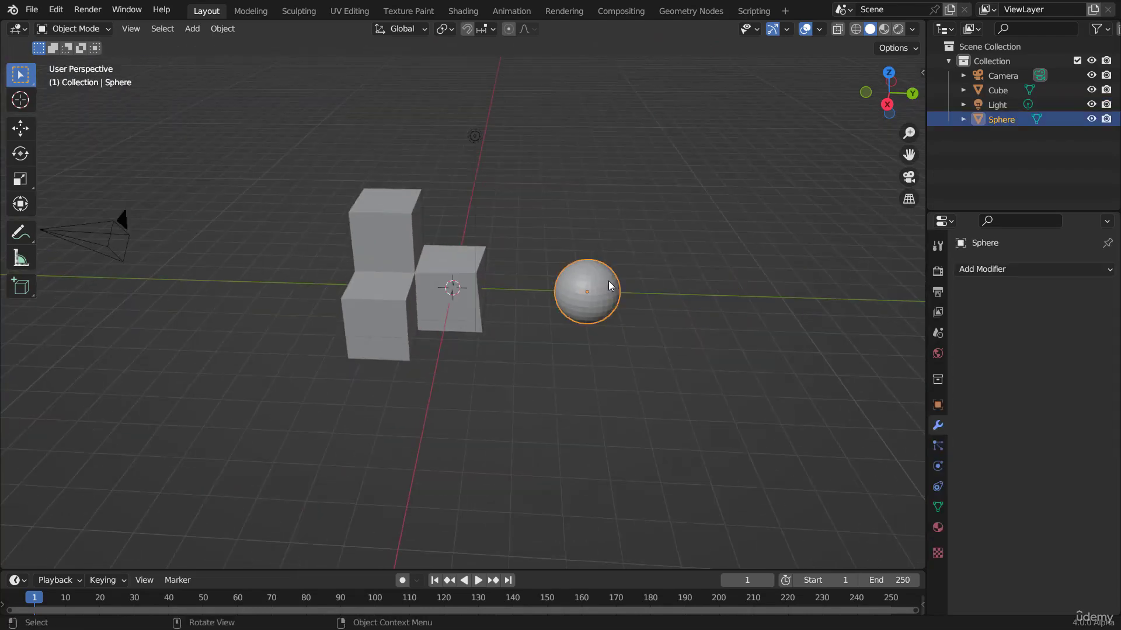
key(x)
click(621, 279)
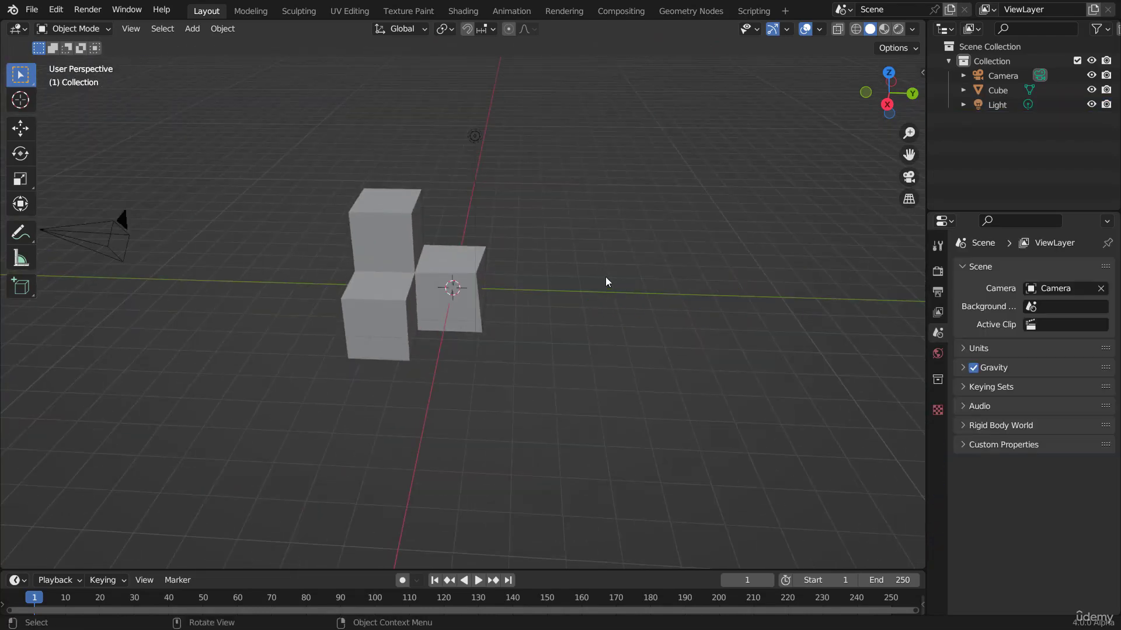
Step: Select the original cube, enter Edit Mode, and deselect all its elements
scroll(397, 300, up, 6)
key(shift+a)
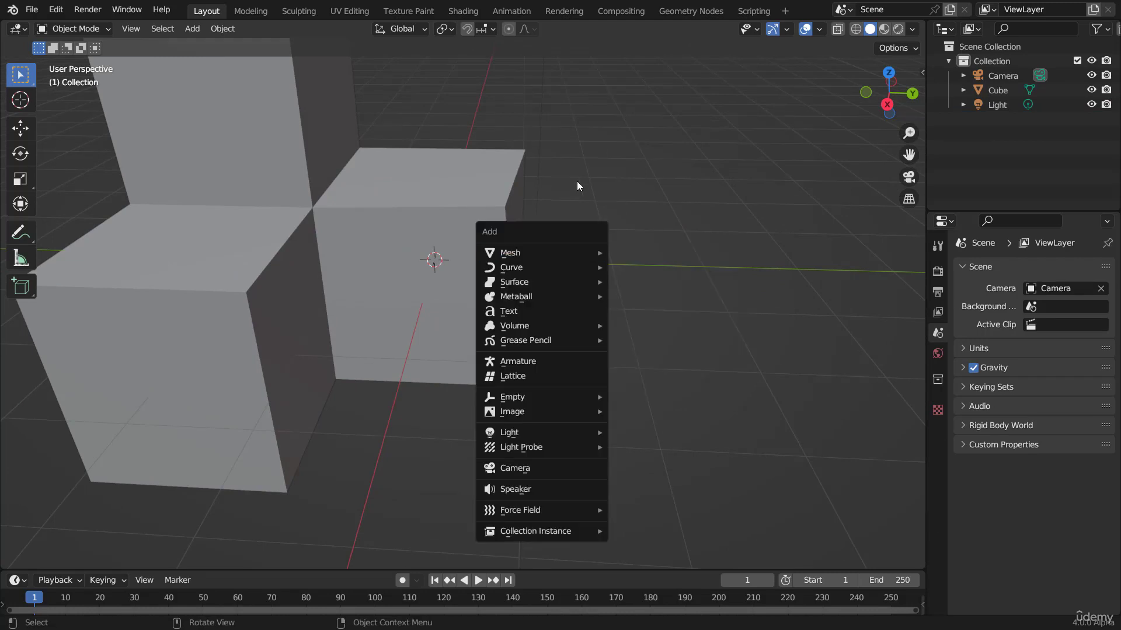
middle_drag(299, 216, 397, 233)
click(397, 232)
key(Tab)
middle_drag(474, 210, 483, 236)
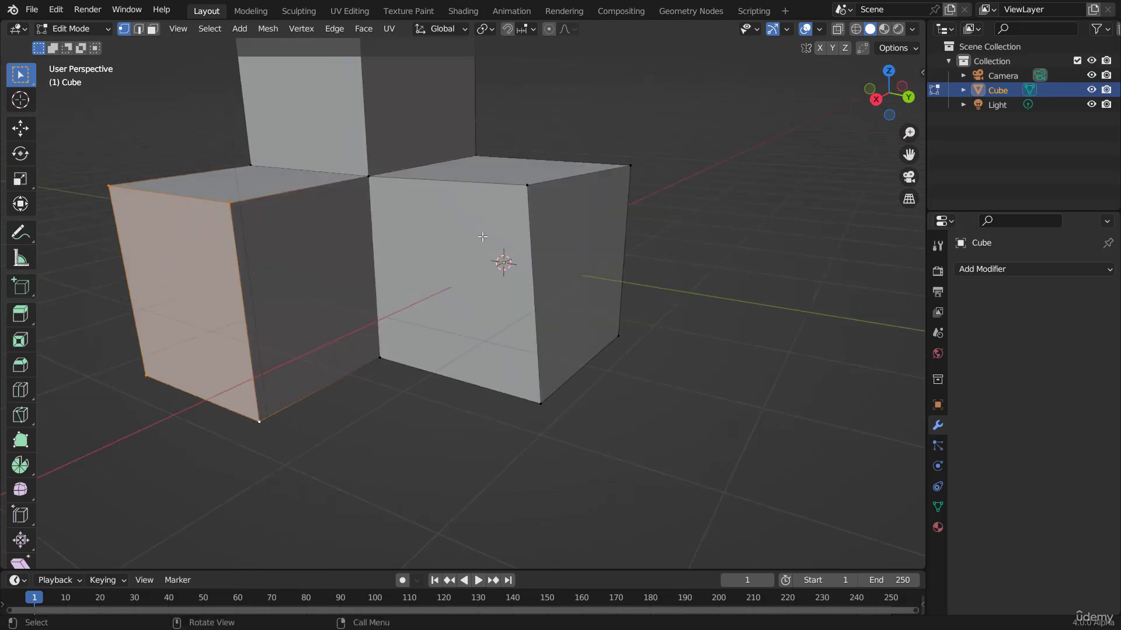
key(alt+a)
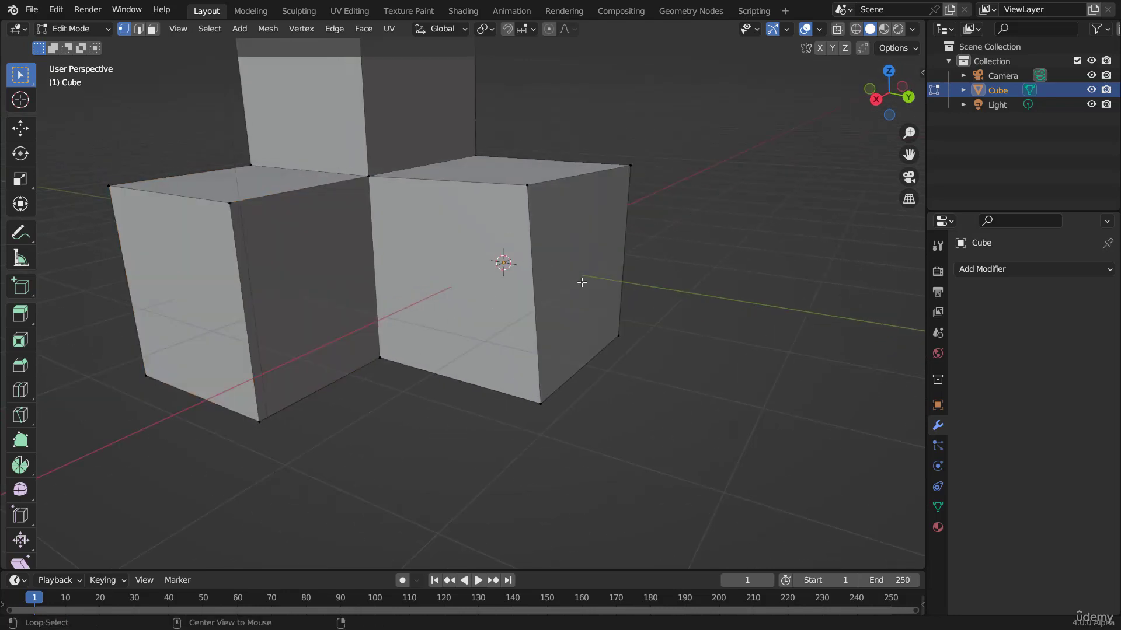
Step: Add a horizontal loop cut around the cube's middle and undo it
key(ctrl+r)
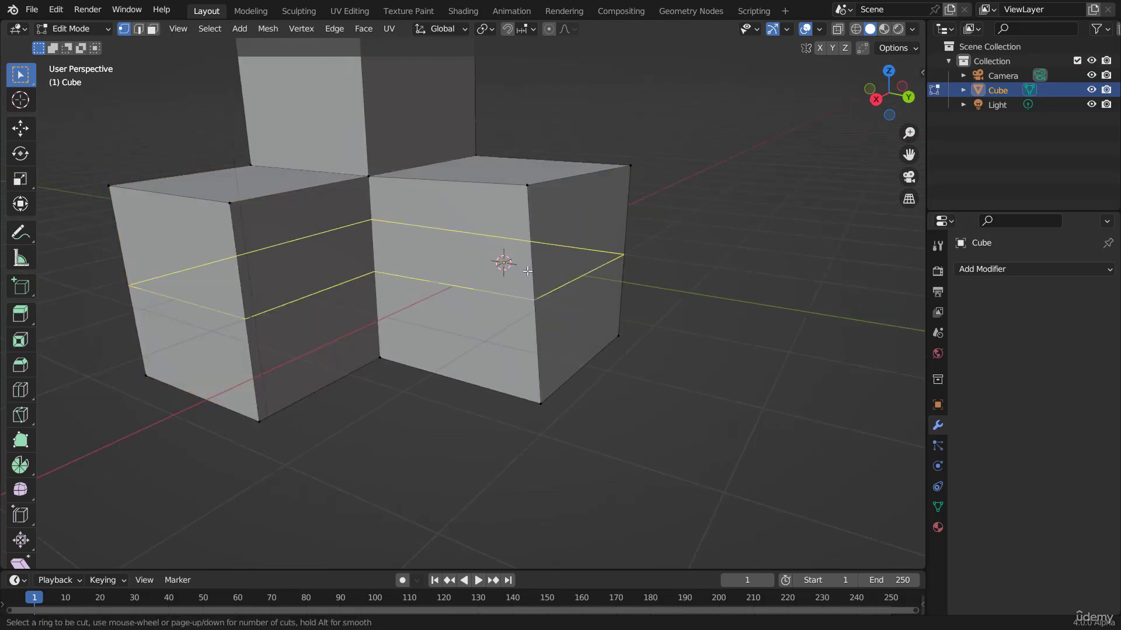
click(506, 236)
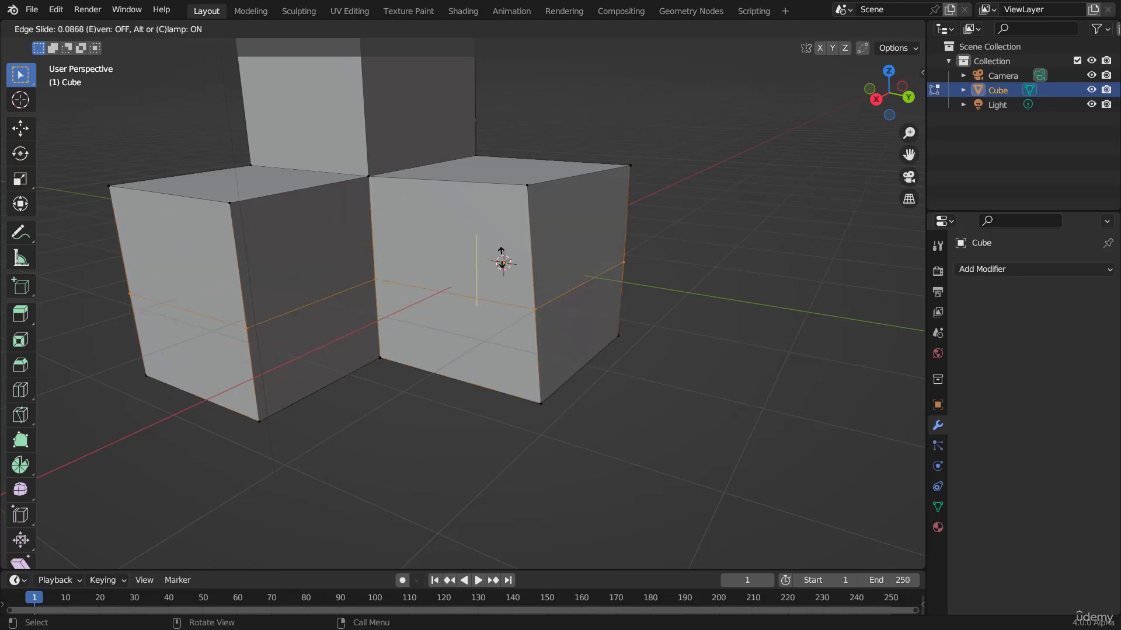
click(524, 231)
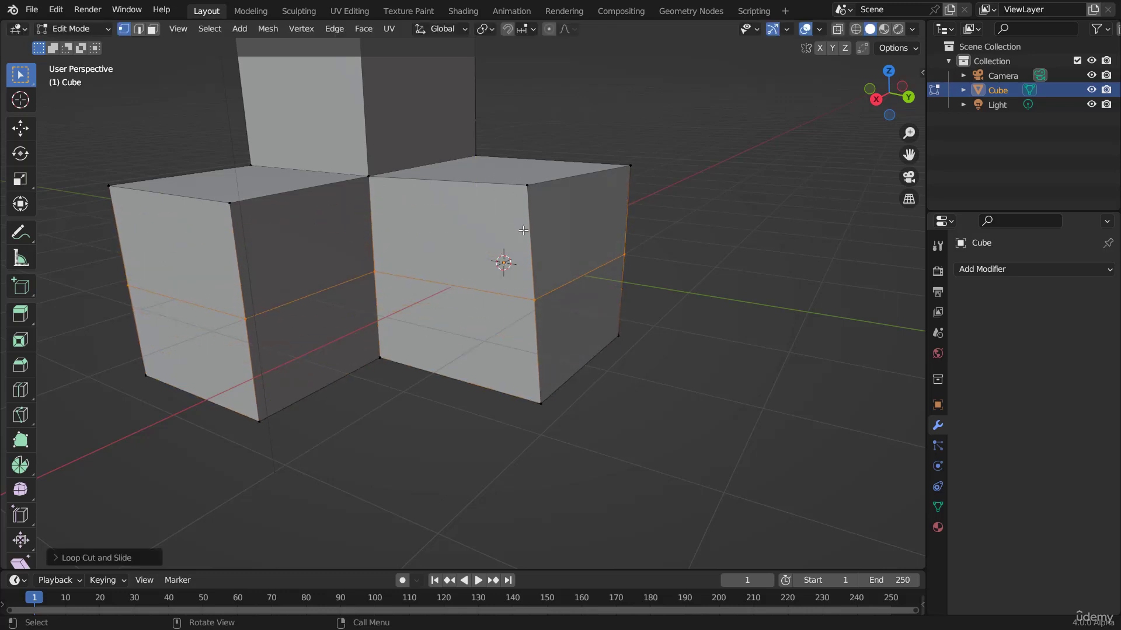
key(ctrl+z)
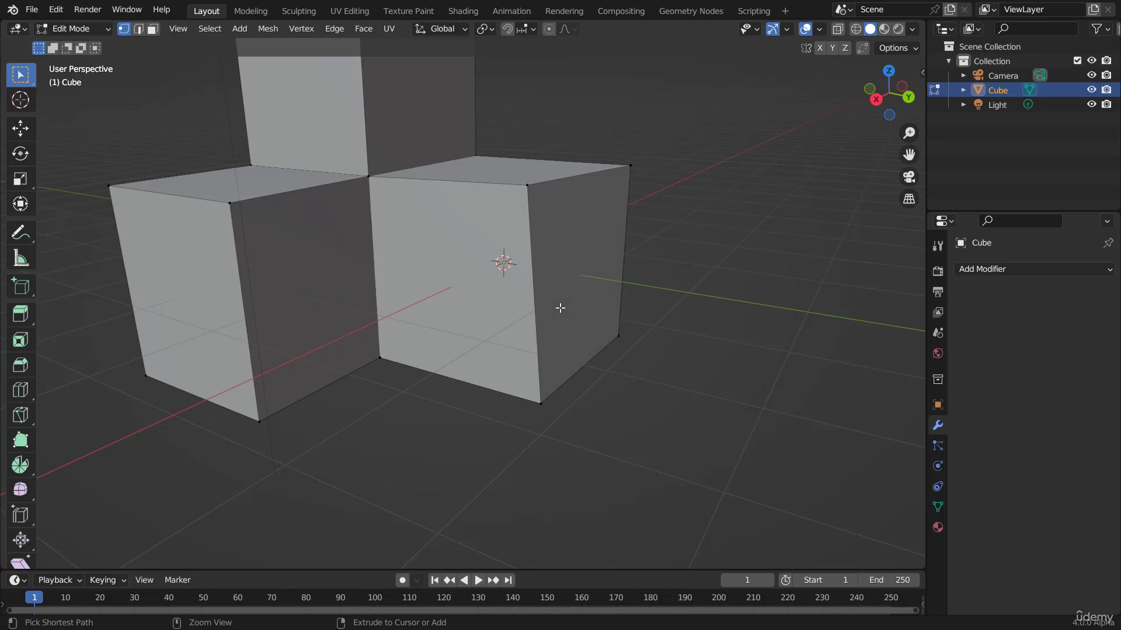
Step: Add a horizontal loop cut and slide it up close to the cube's top edge
key(ctrl+r)
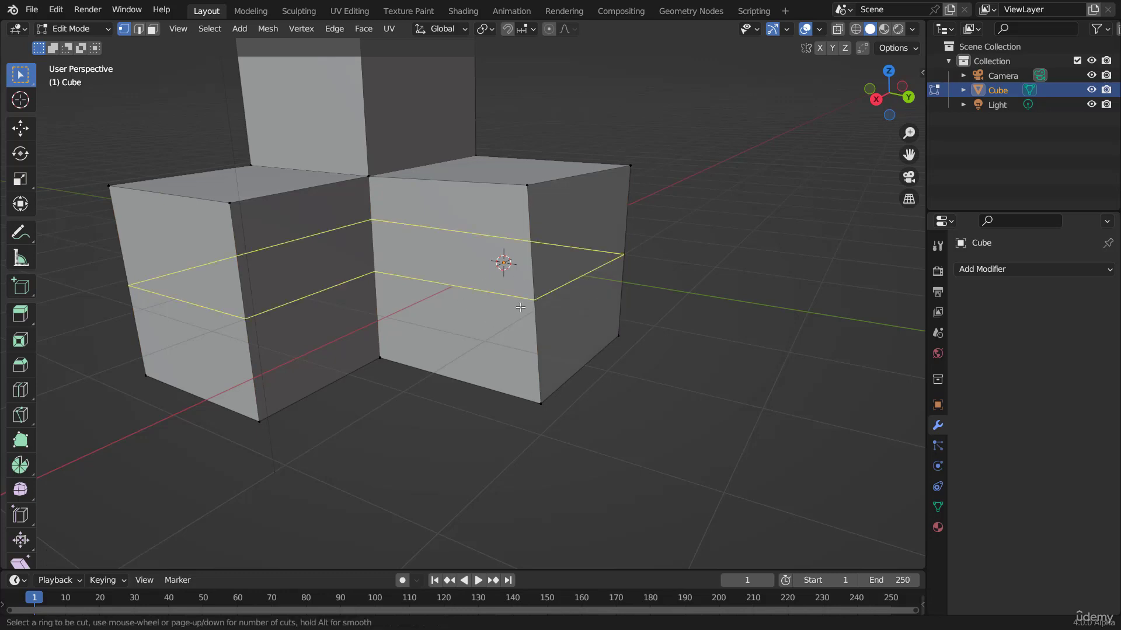
click(520, 307)
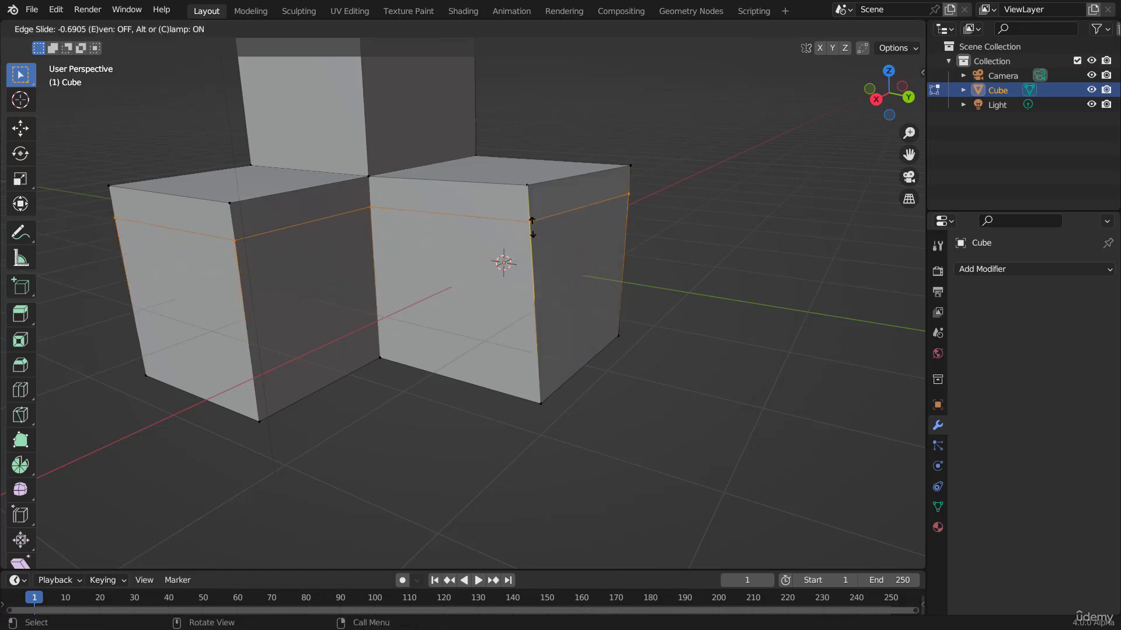
click(532, 226)
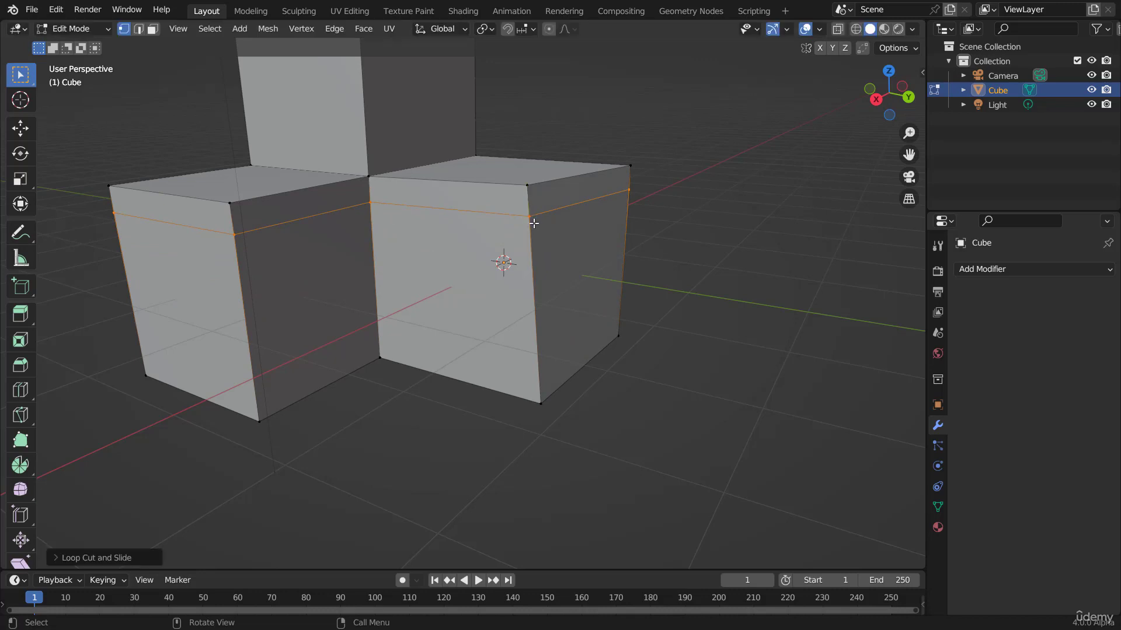
Step: Switch to face selection and extrude the narrow upper face on the cube's right side outward about 1.5 m
key(3)
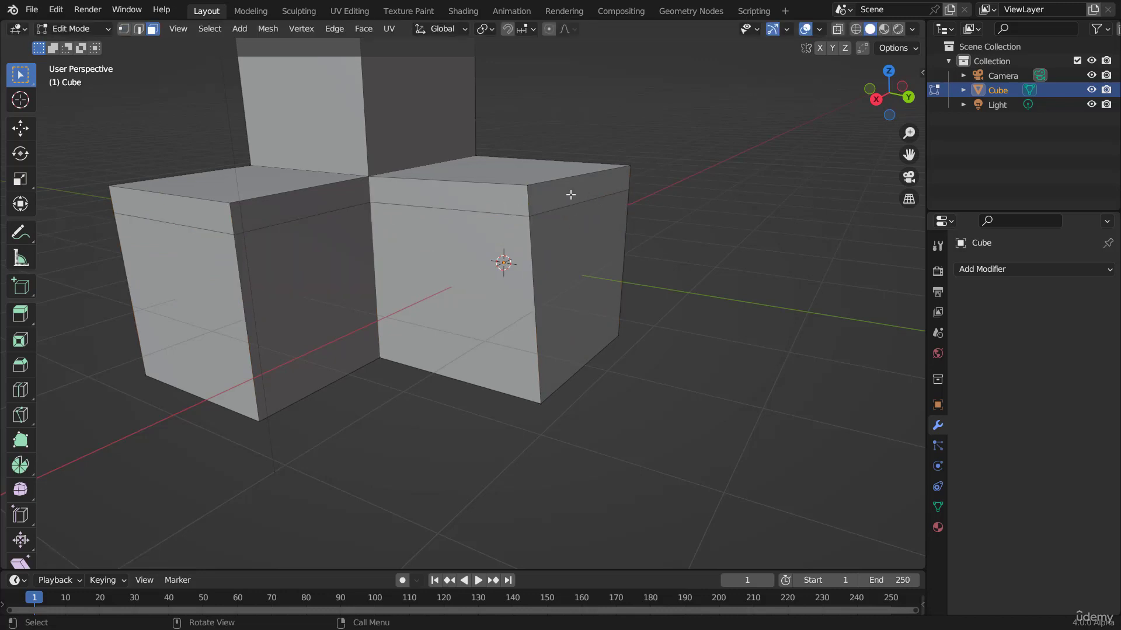
click(572, 193)
key(e)
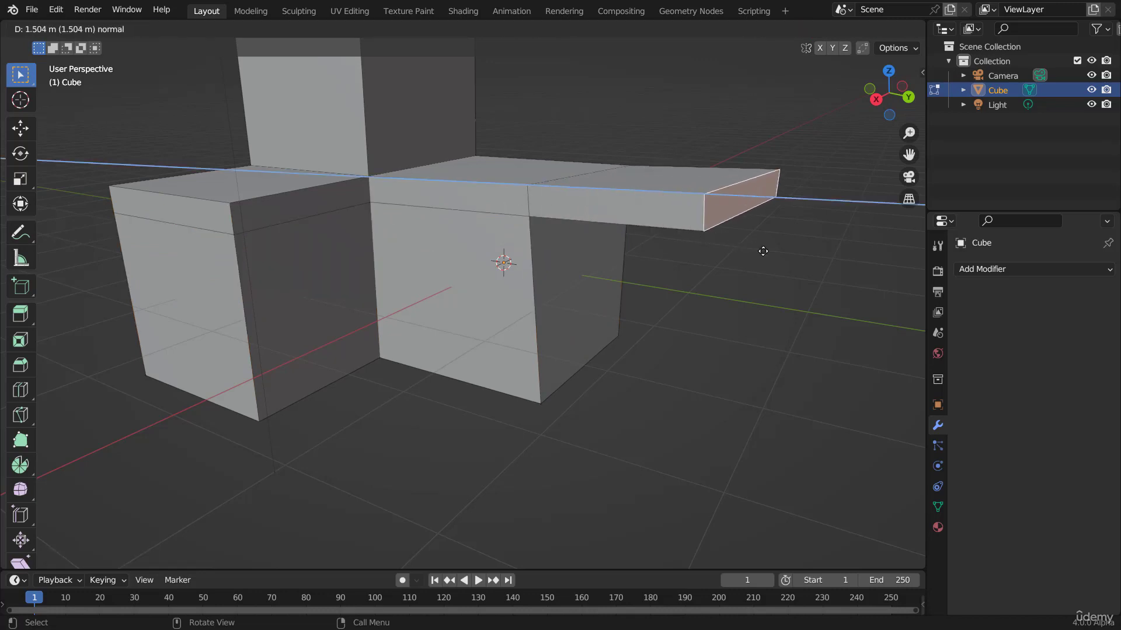
click(598, 227)
Step: Extrude the narrow upper face on the cube's left side outward about 0.82 m
click(201, 199)
key(e)
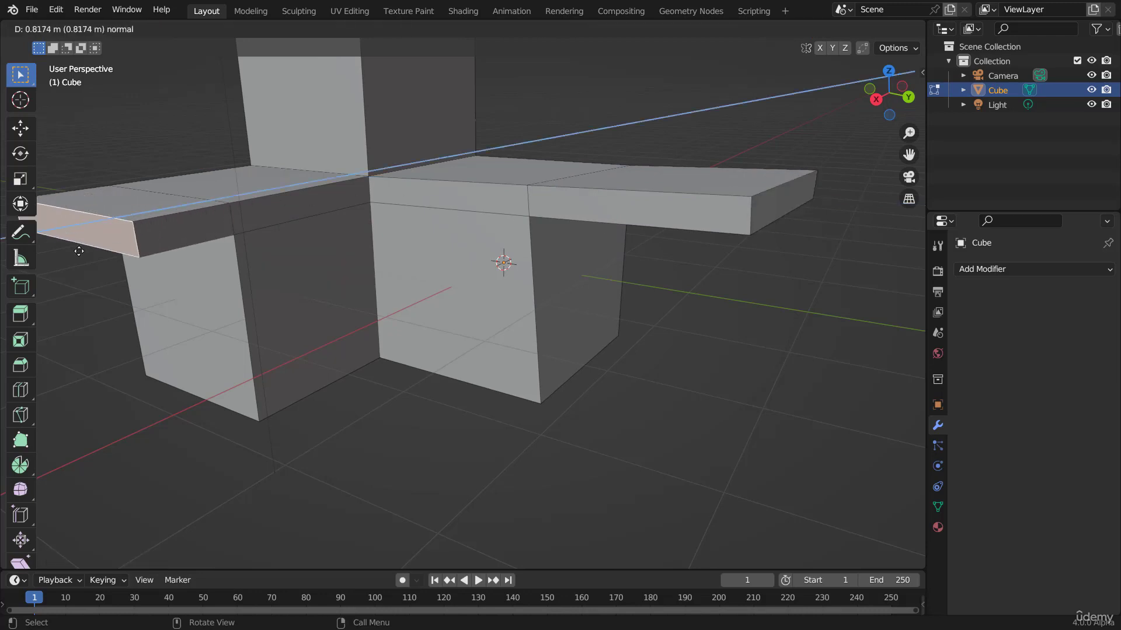
click(175, 265)
scroll(387, 267, down, 3)
middle_drag(388, 266, 490, 268)
key(Tab)
key(Tab)
scroll(490, 267, up, 5)
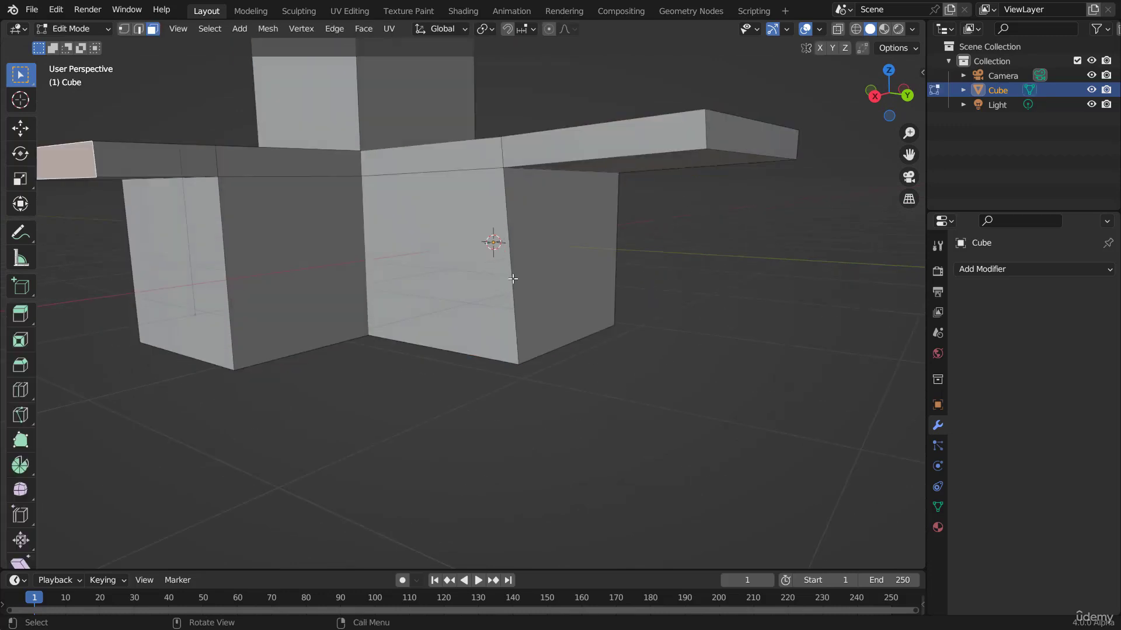
Step: Add three horizontal loop cuts around the lower part of the cube, leaving them centred
key(ctrl+r)
scroll(514, 280, up, 3)
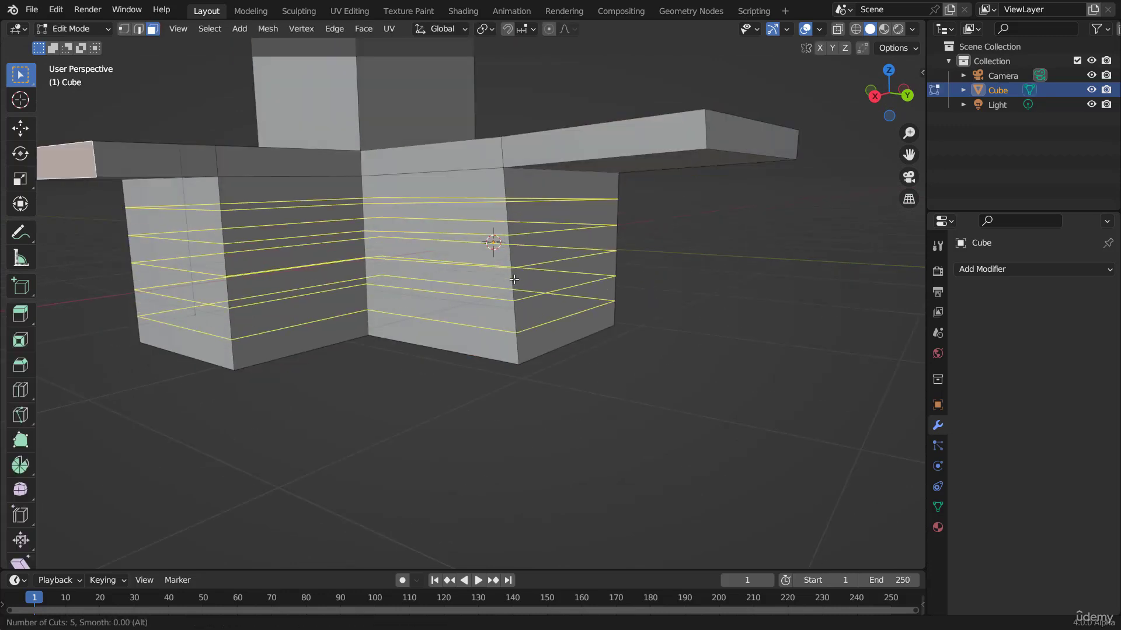
scroll(514, 279, down, 2)
scroll(514, 280, up, 2)
scroll(513, 279, down, 2)
scroll(513, 280, down, 1)
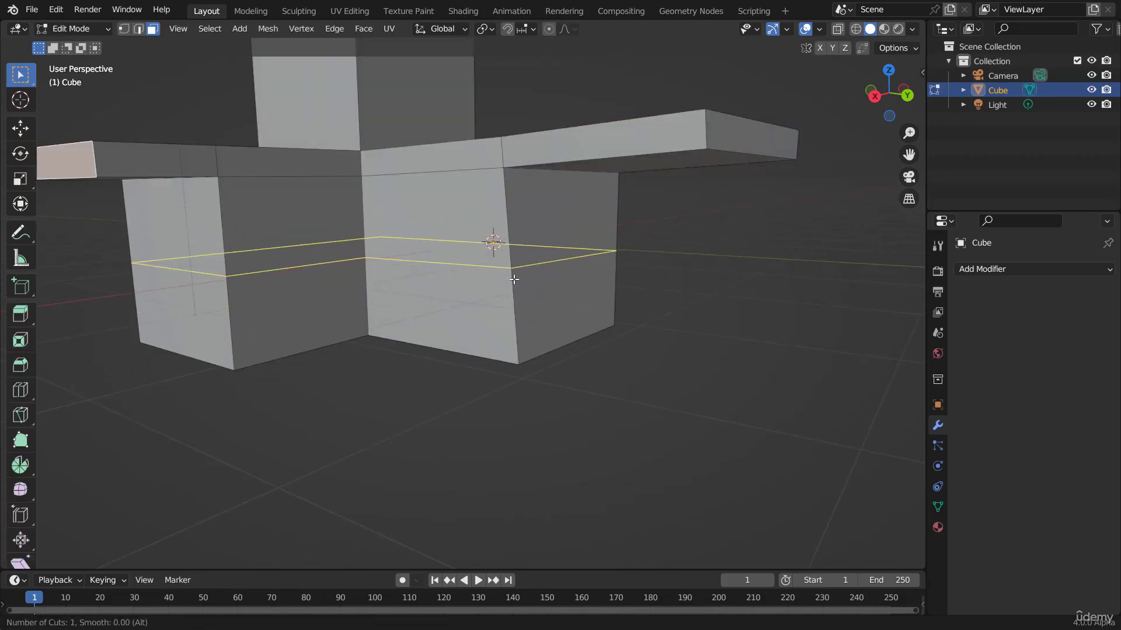
text(3)
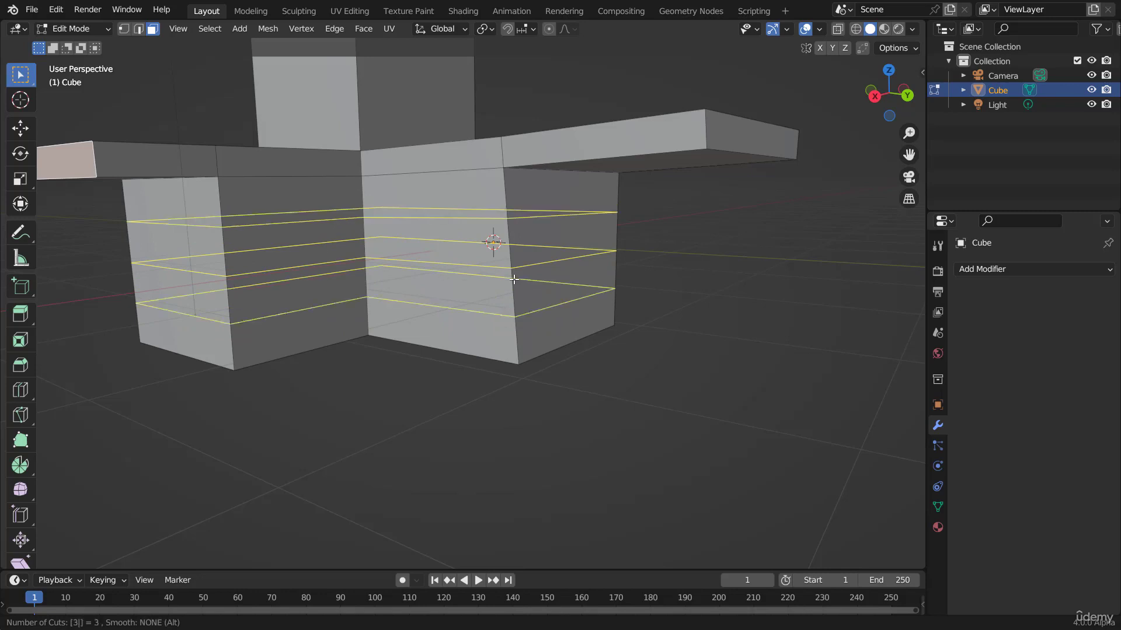
click(514, 280)
right_click(516, 280)
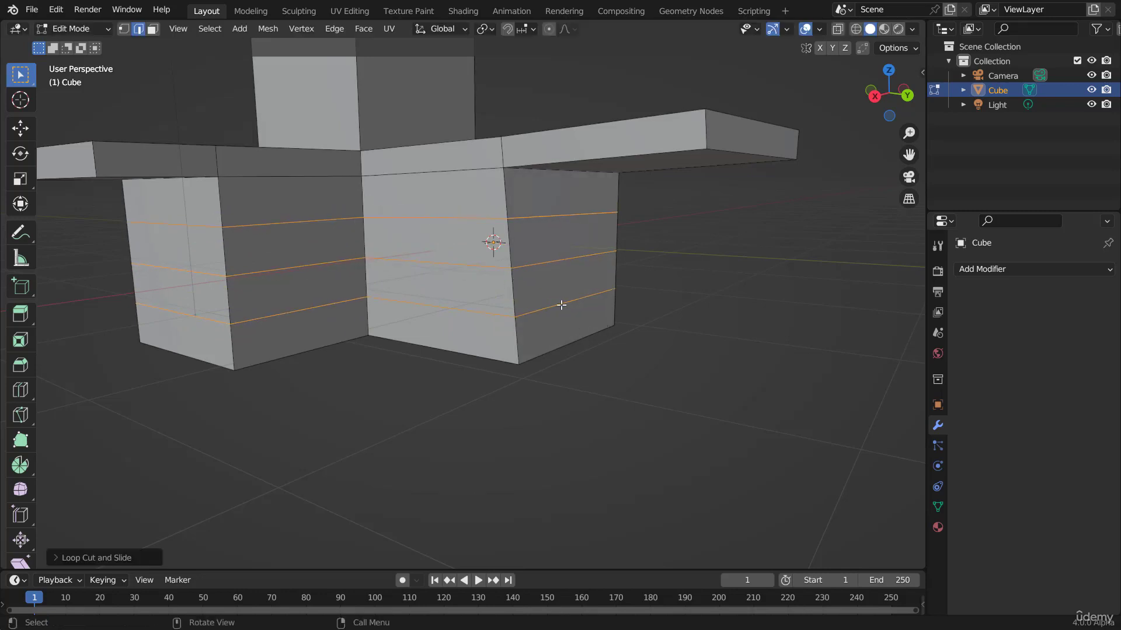
Step: Switch to face selection and extrude the lowest narrow face on the cube's right side outward
key(3)
click(543, 333)
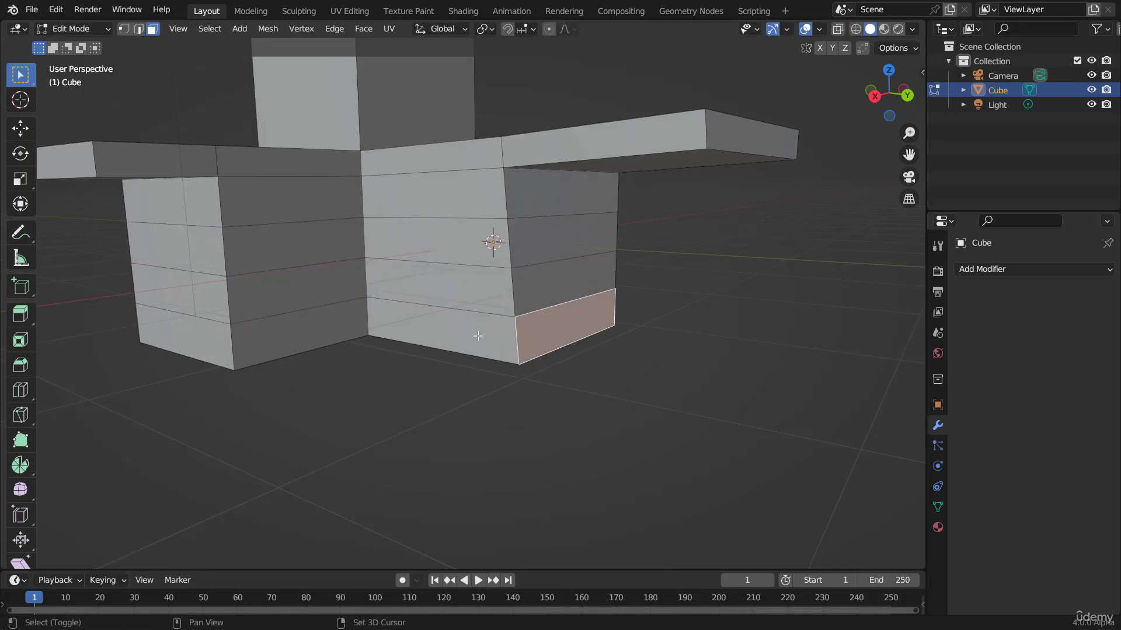
shift+click(189, 337)
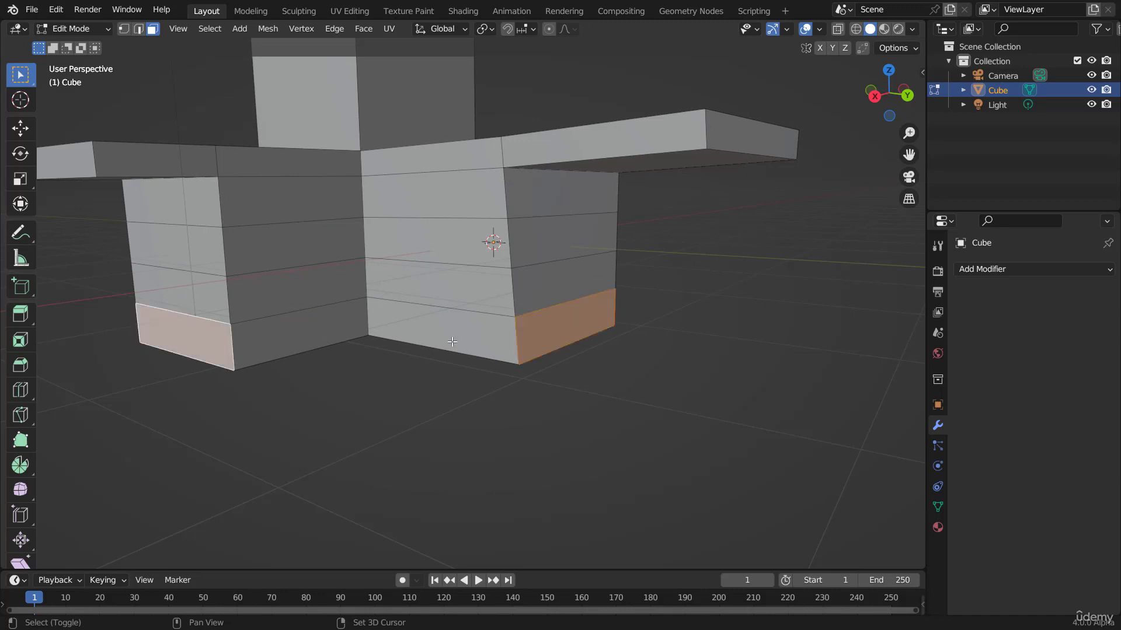
click(536, 328)
key(e)
click(753, 358)
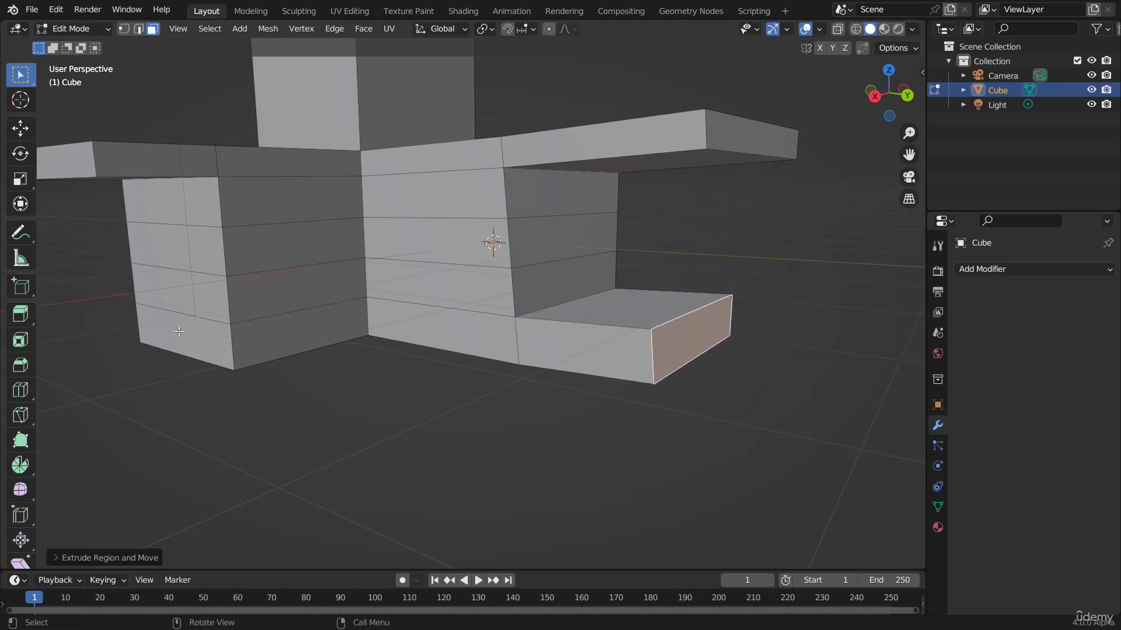
Step: Extrude the lowest narrow face on the cube's left side outward, then return to Object Mode
click(179, 331)
key(e)
click(425, 241)
key(Tab)
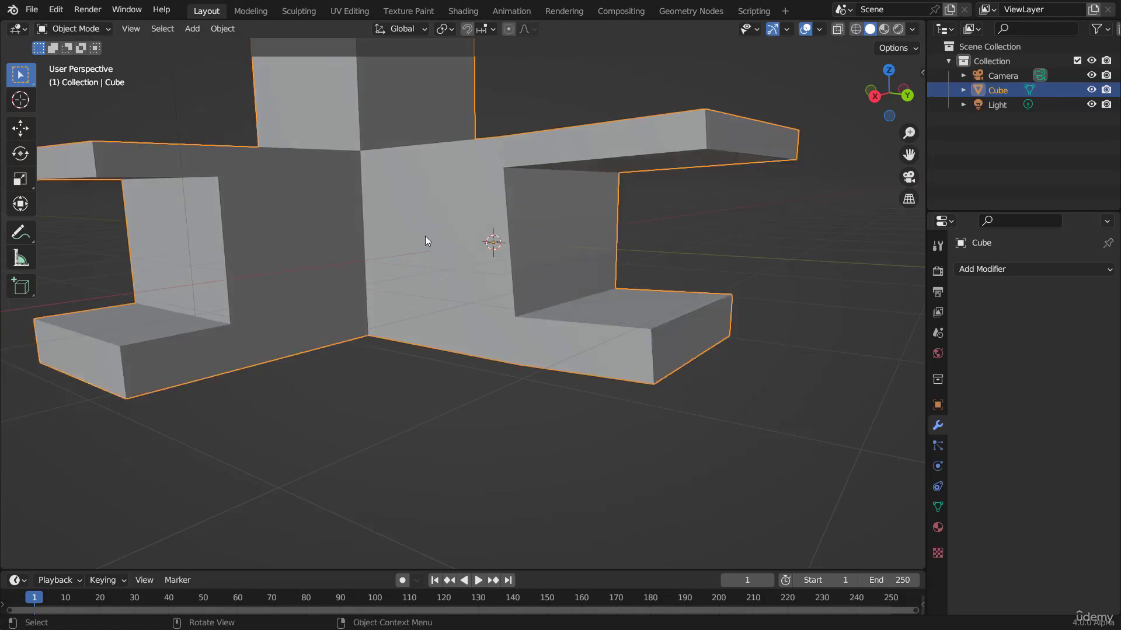
Step: Orbit around the model in Object and Edit Mode to inspect the extruded shape from several angles
scroll(425, 236, down, 6)
middle_drag(435, 226, 523, 338)
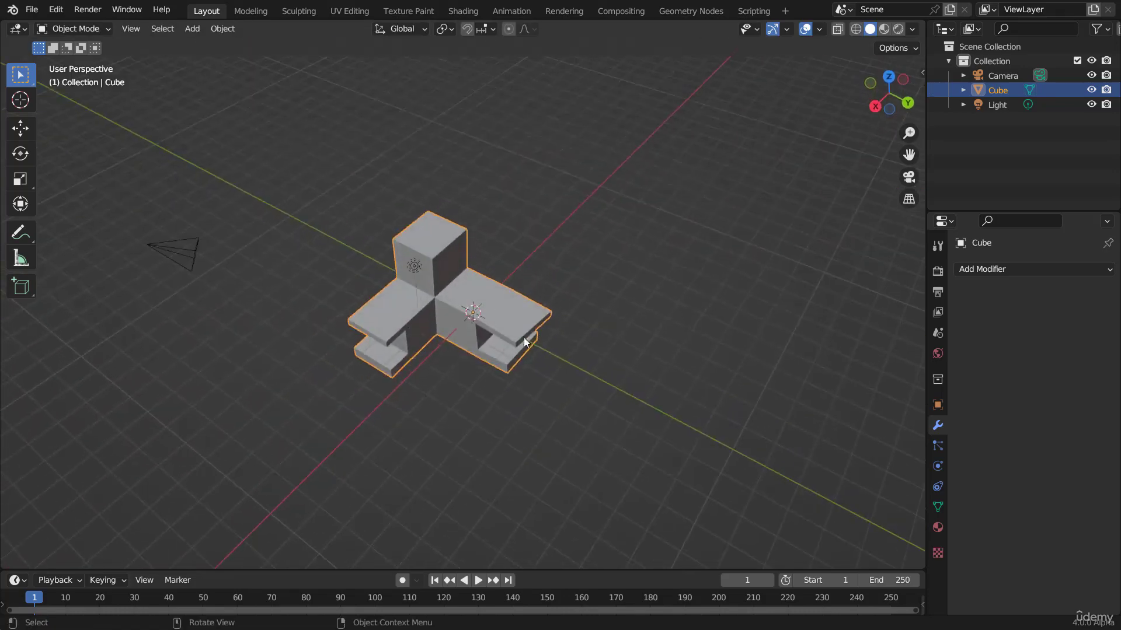
scroll(524, 339, up, 5)
key(g)
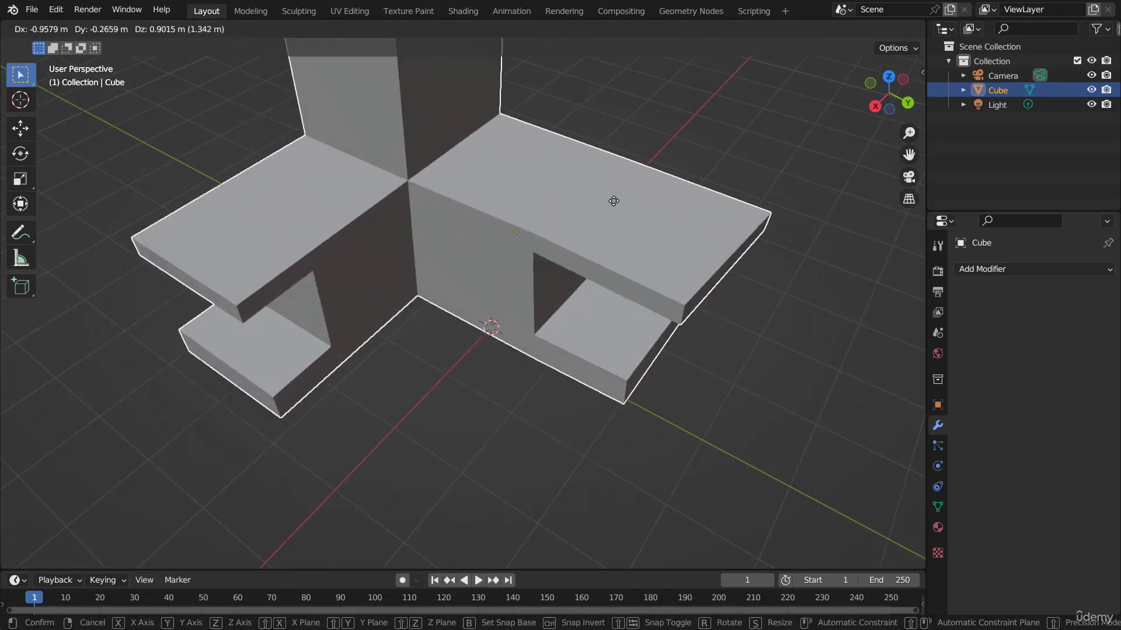
right_click(573, 298)
key(r)
key(r)
right_click(521, 189)
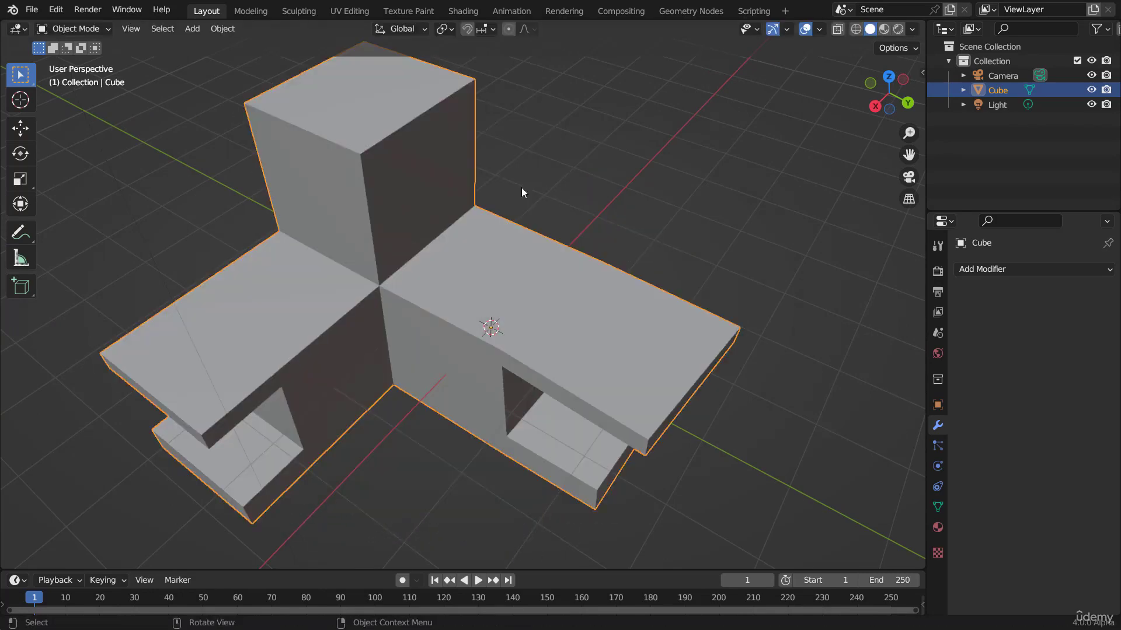
key(Tab)
middle_drag(526, 344, 513, 303)
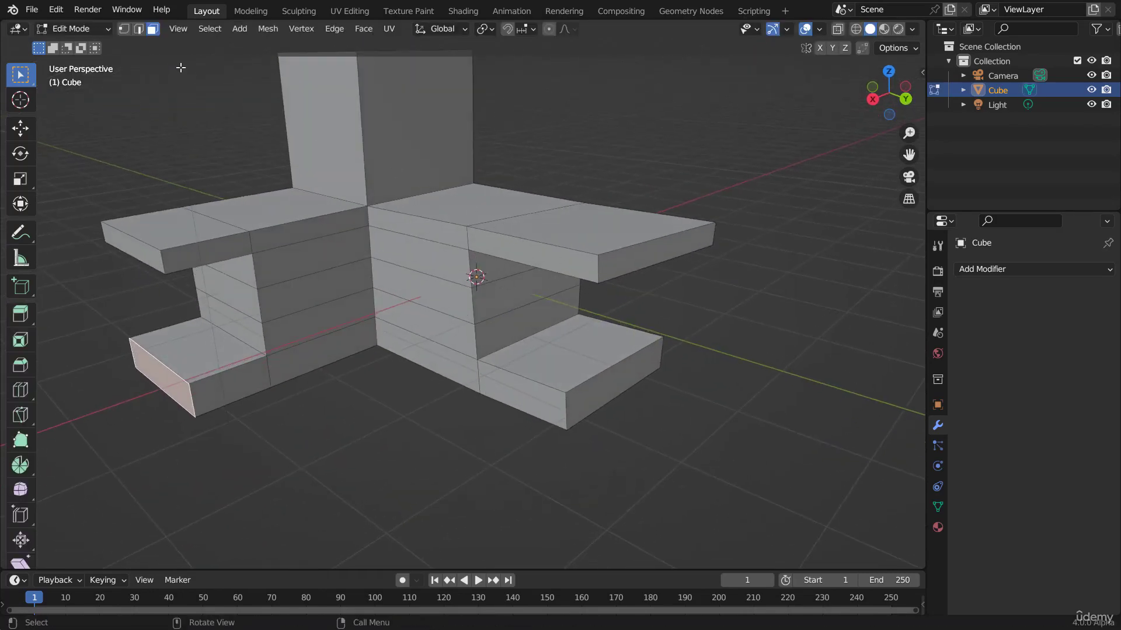
middle_drag(587, 330, 545, 322)
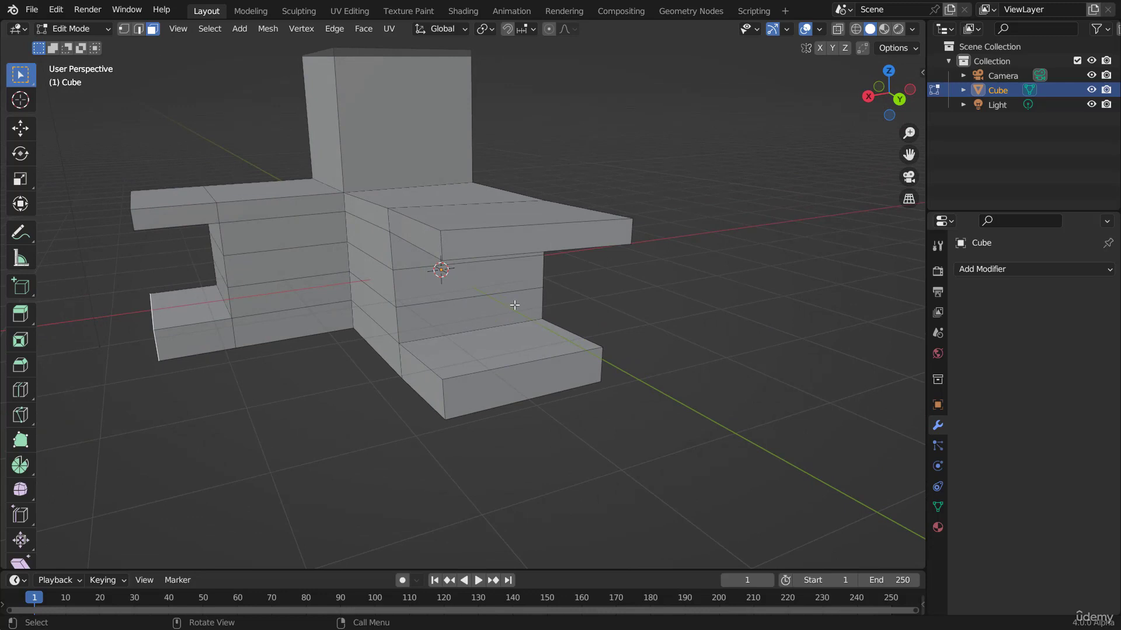
key(Tab)
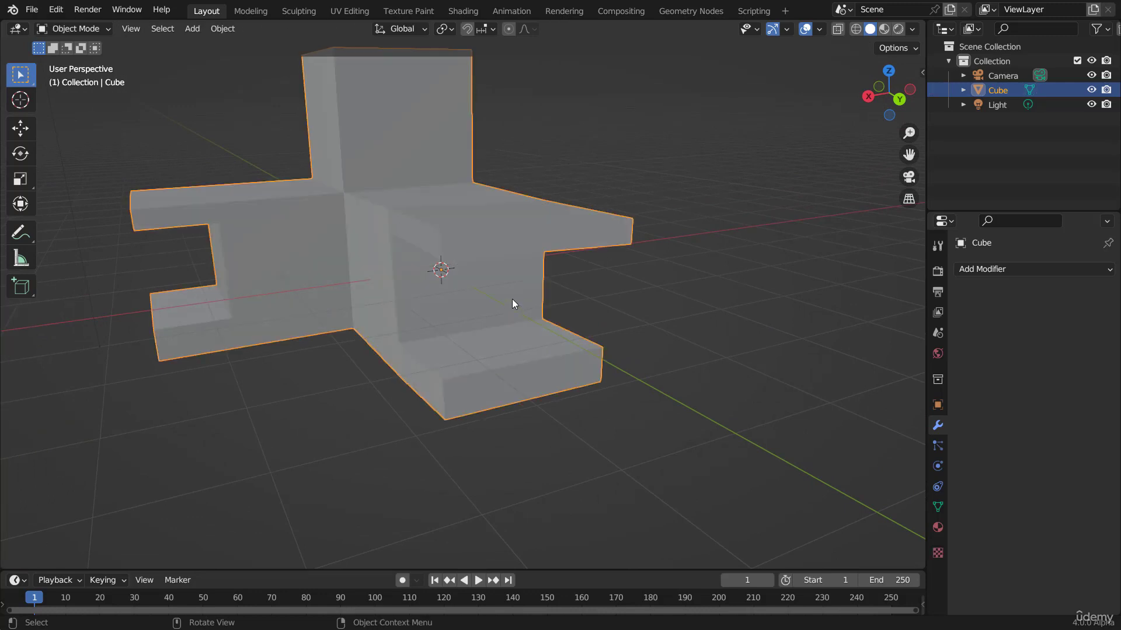